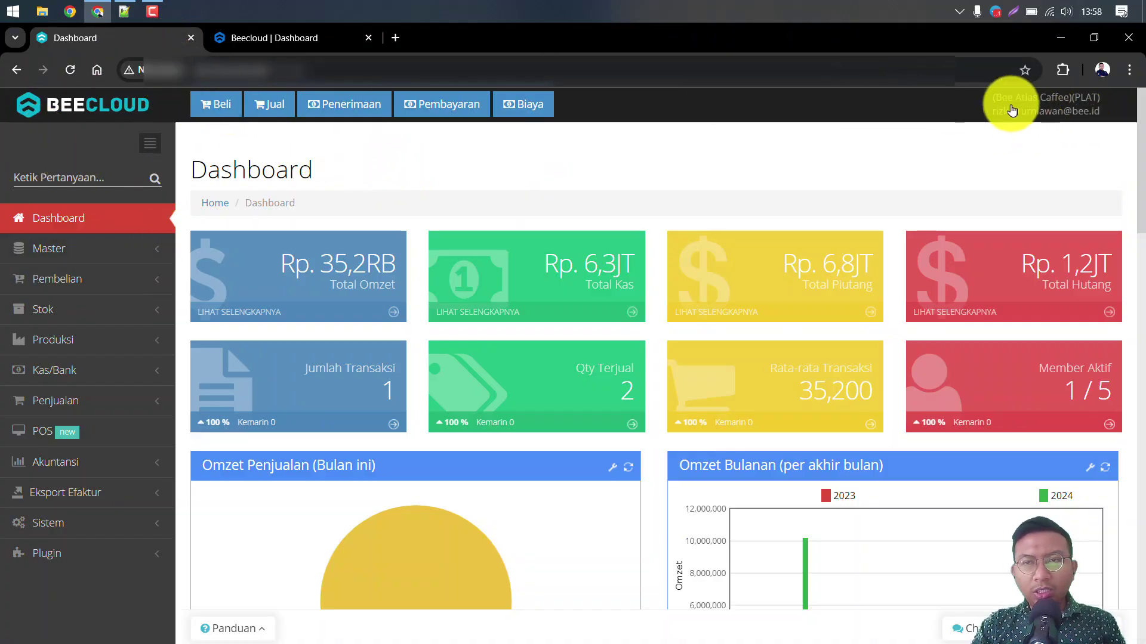
- Look over the dashboards of the old Beecloud and Beecloud 3.0 and compare the two versions
scroll(567, 389, "down", 7)
scroll(566, 389, "up", 10)
scroll(567, 389, "down", 3)
scroll(566, 389, "up", 3)
scroll(567, 389, "down", 20)
scroll(568, 391, "up", 15)
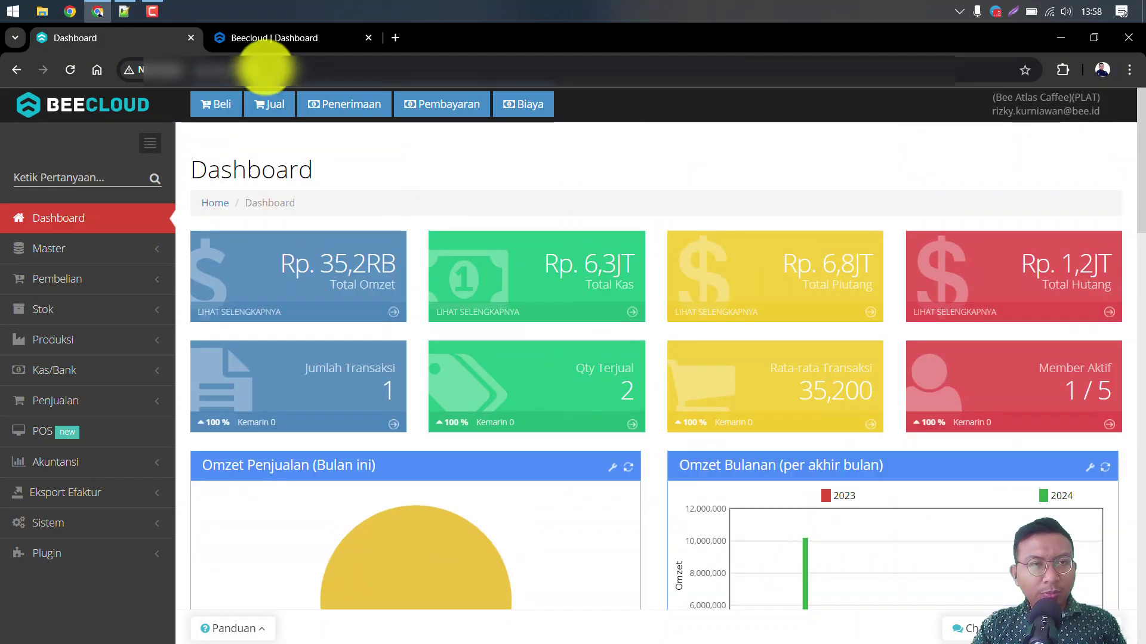
left_click(278, 40)
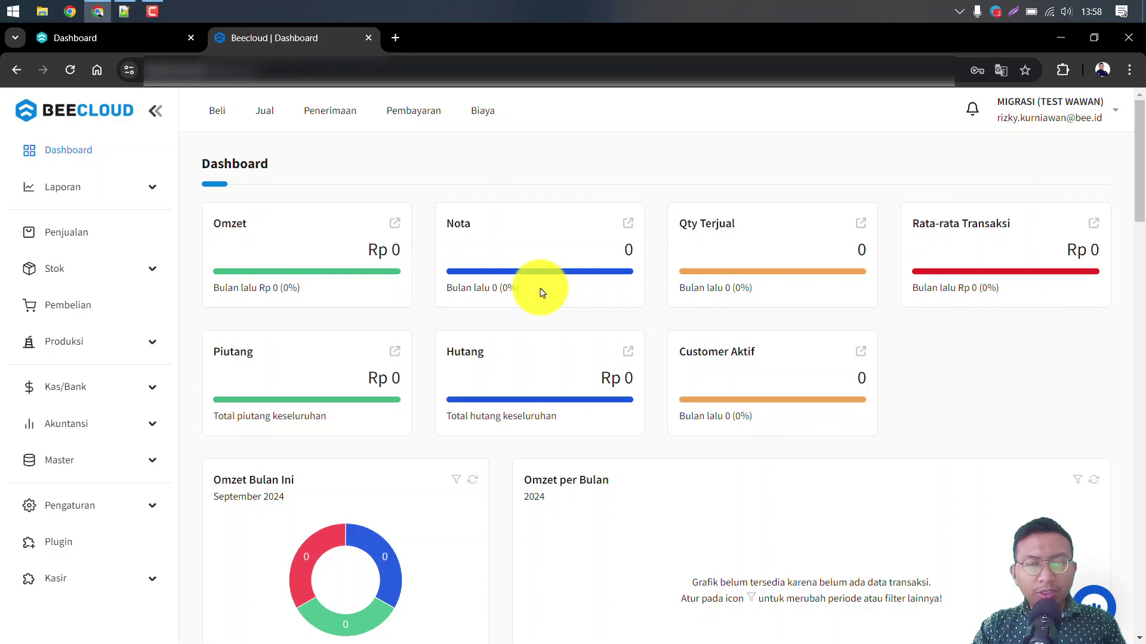
scroll(542, 292, "down", 20)
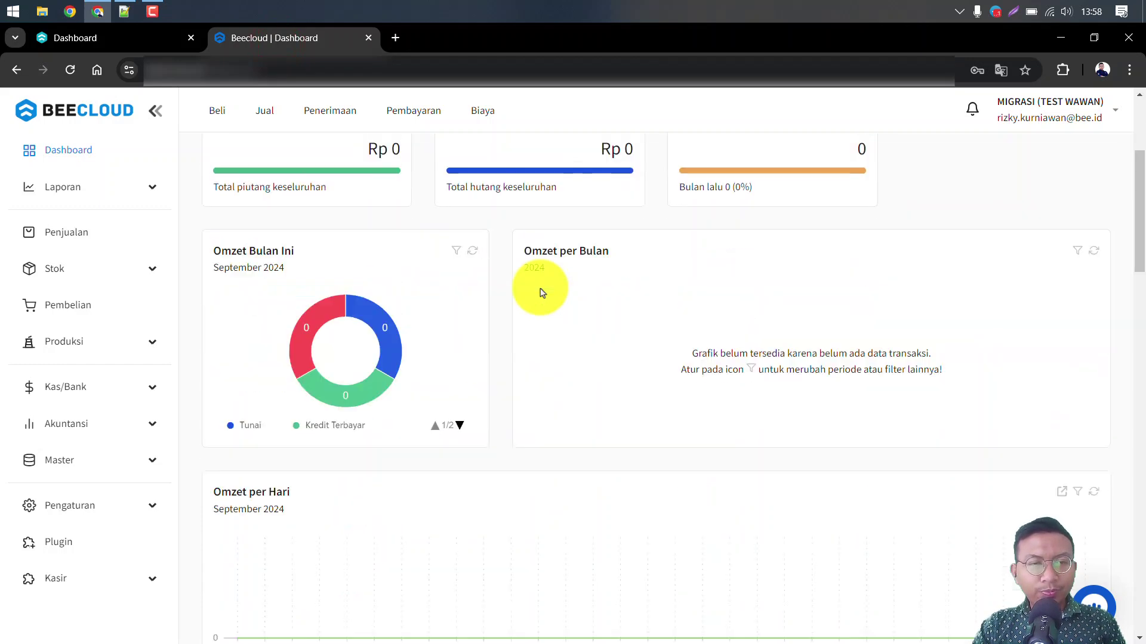
scroll(540, 298, "up", 10)
scroll(541, 299, "up", 10)
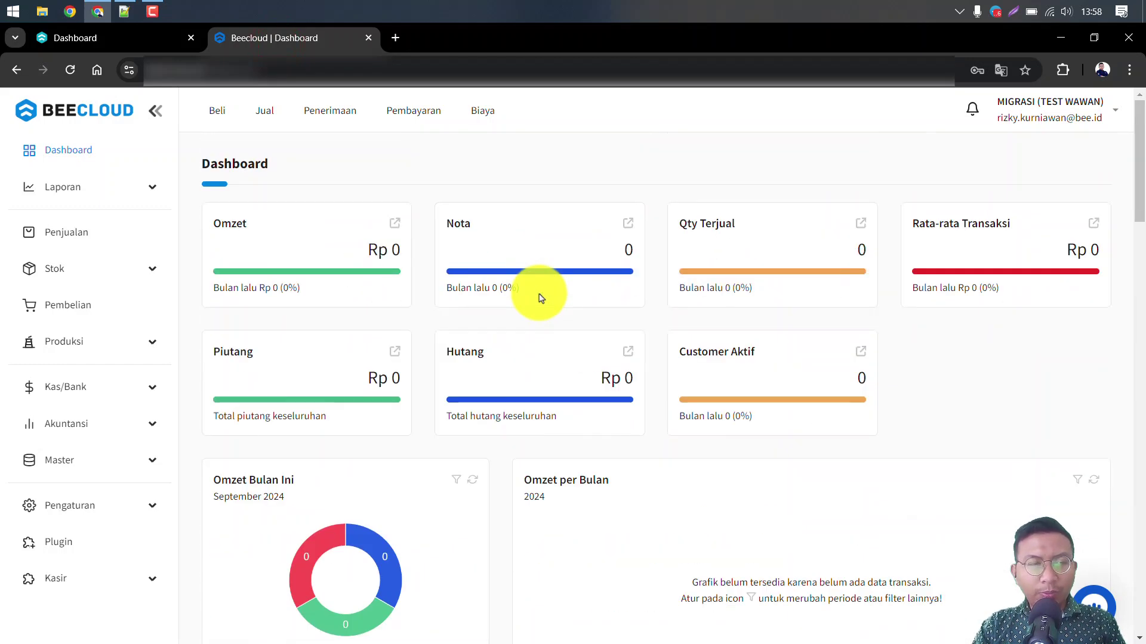
left_click(149, 38)
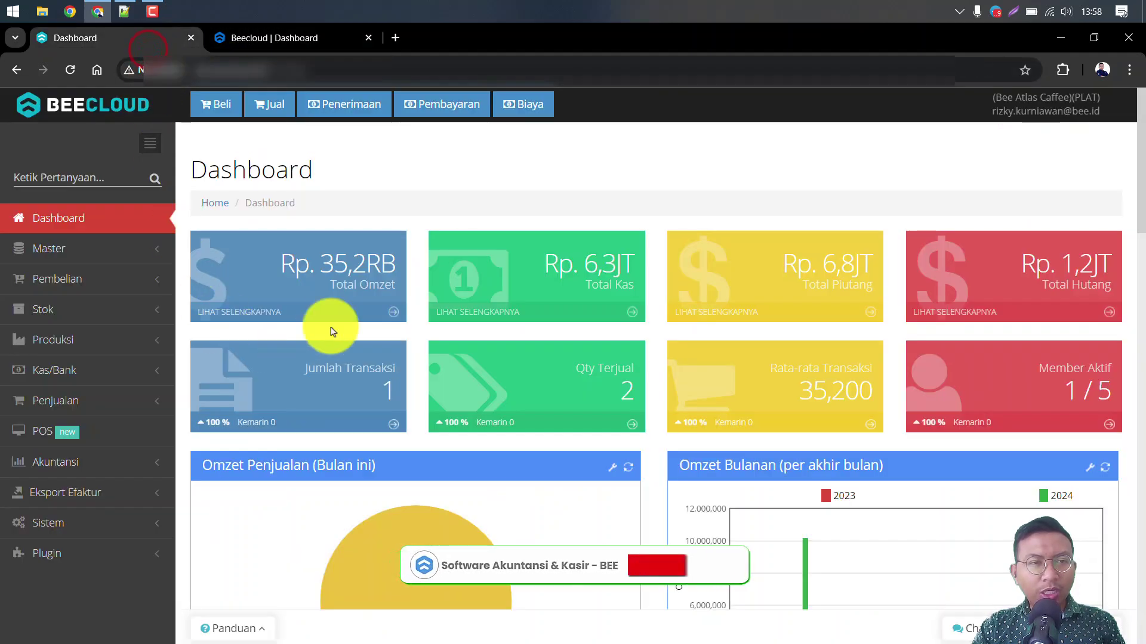
left_click(275, 39)
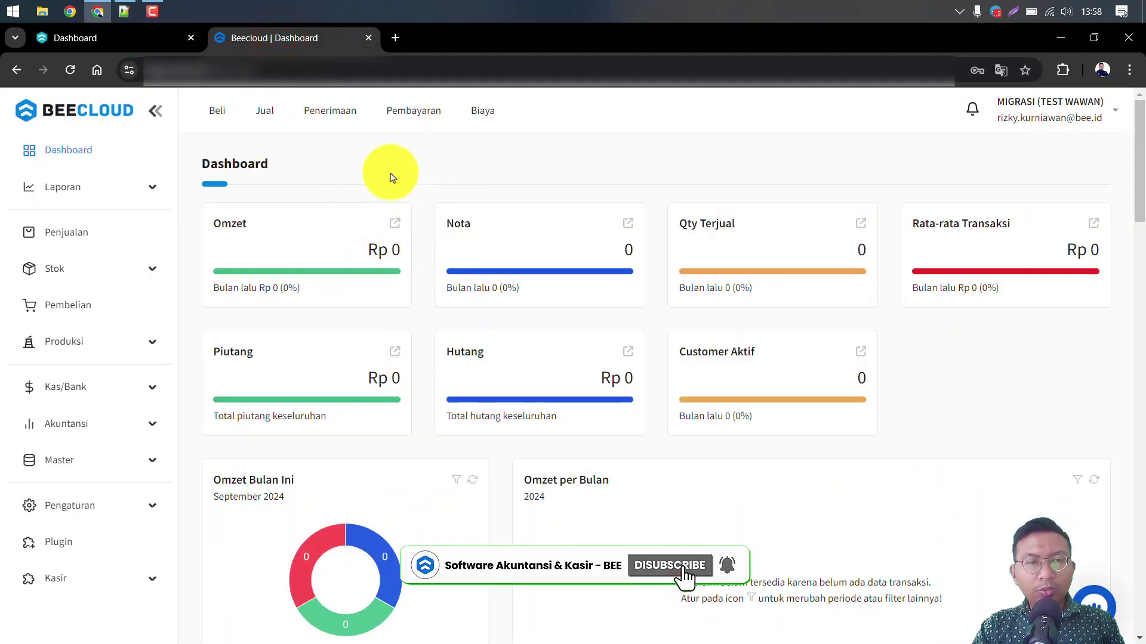
- Return to the old Beecloud database and open its plugin App Store
left_click(69, 48)
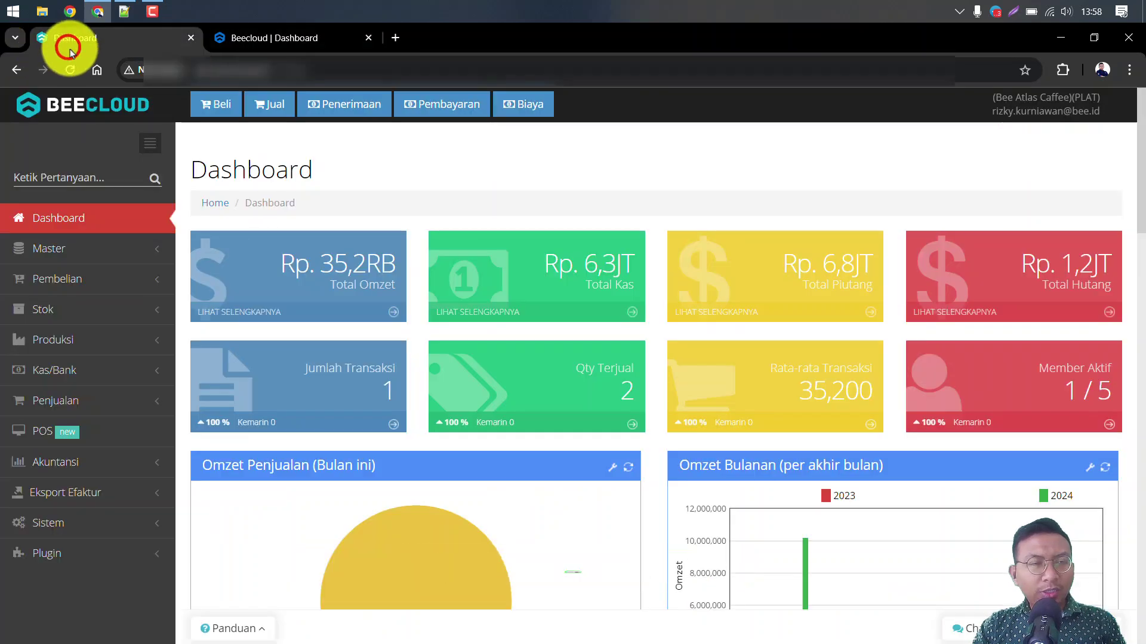
left_click(117, 565)
left_click(101, 418)
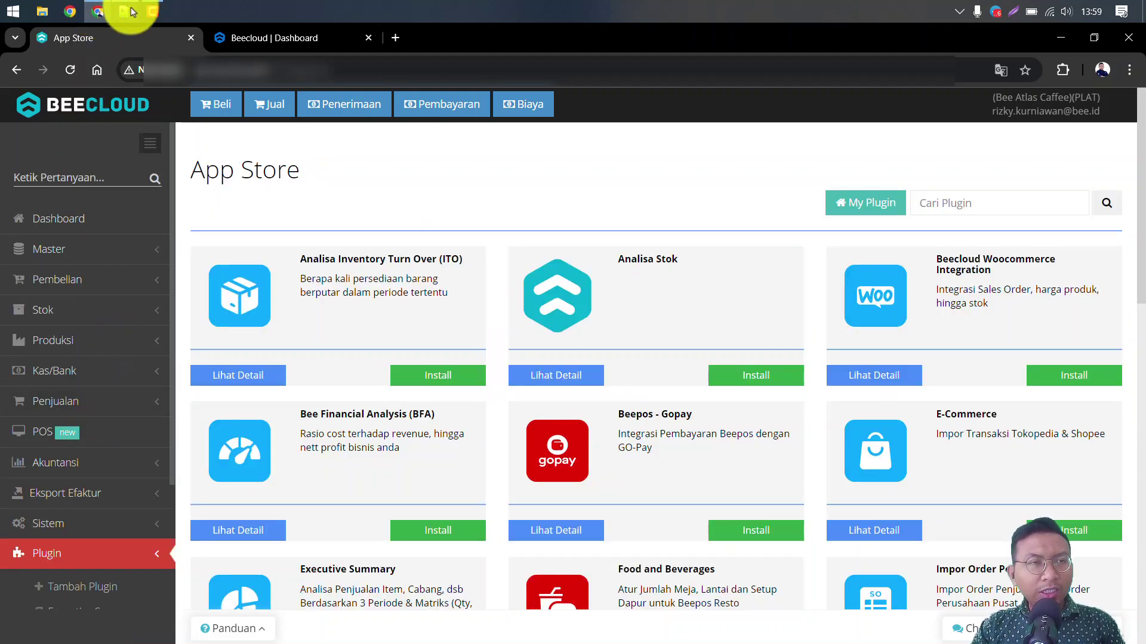
- Switch to Notepad++ to read the migration requirements, and close it when done
left_click(126, 11)
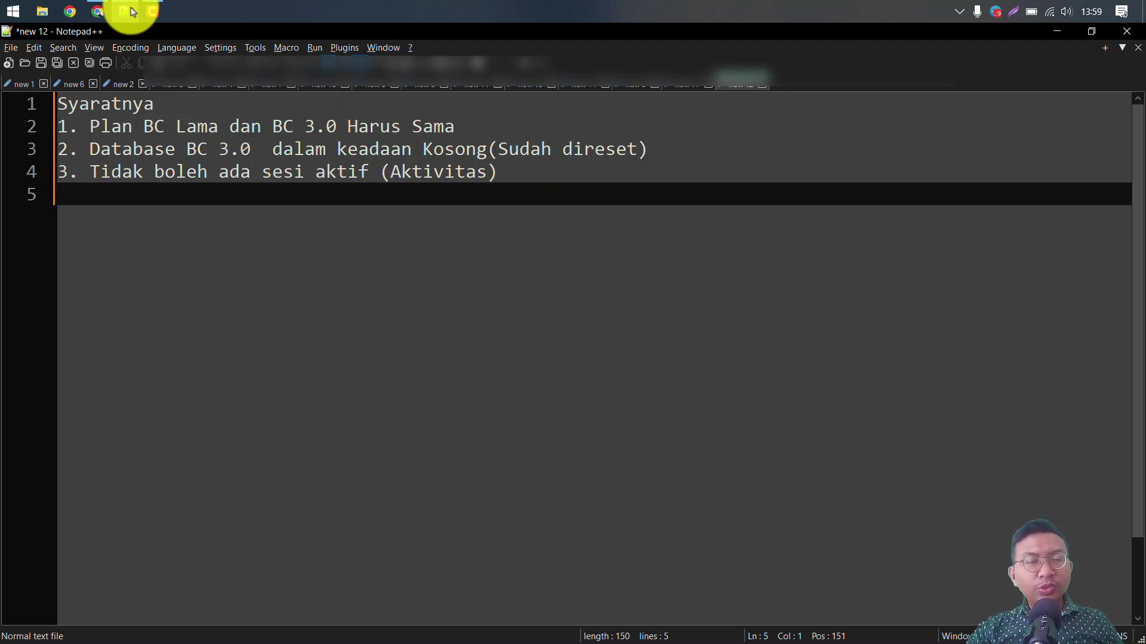
left_click(1127, 33)
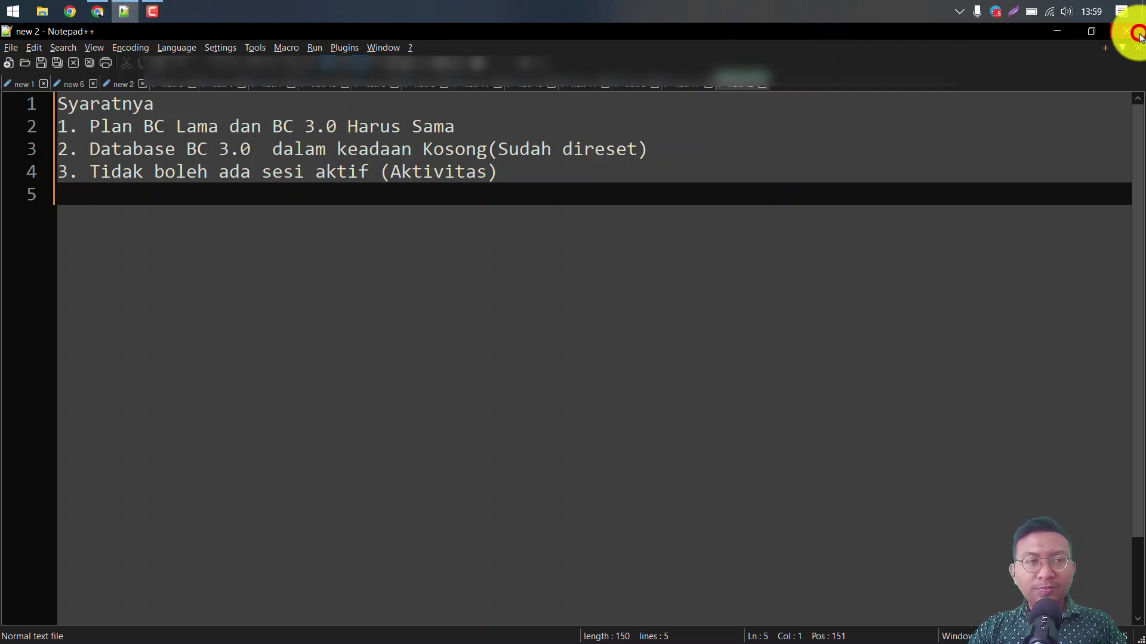
- Try to install the Migrasi Beecloud 3.0 plugin, and order and check out its one-month licence
scroll(879, 291, "down", 9)
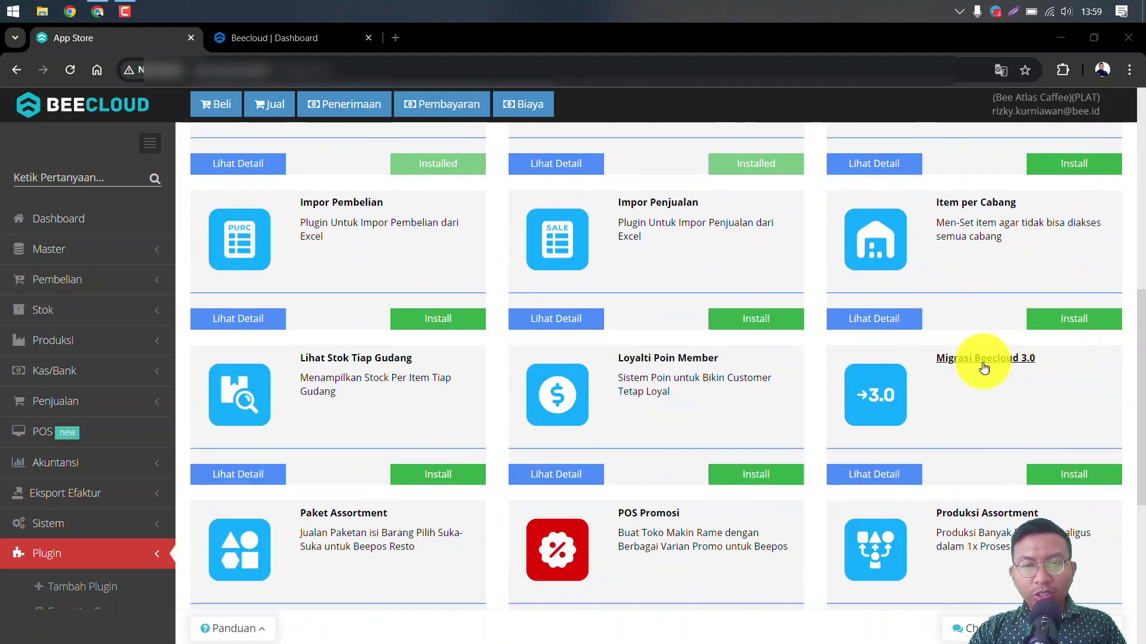
left_click(1063, 475)
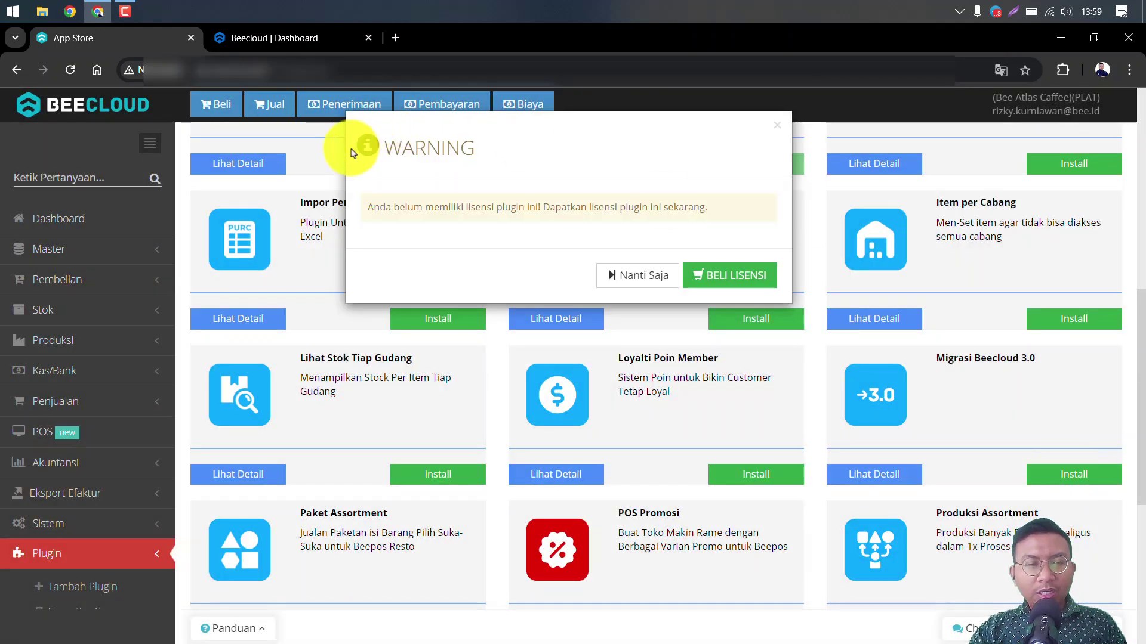
left_click(690, 281)
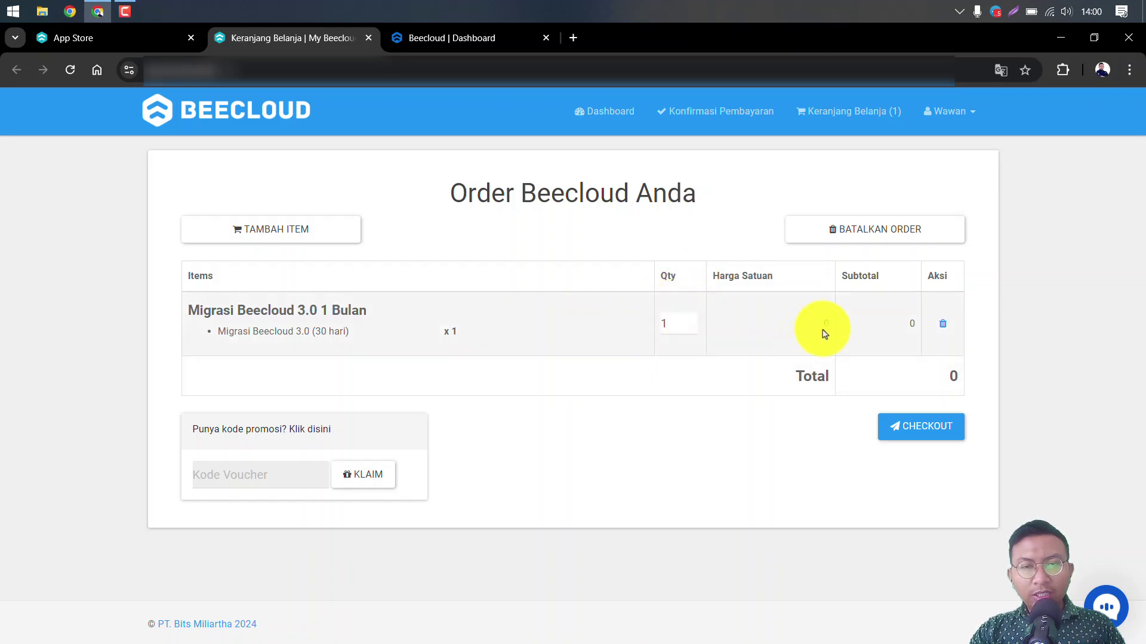
left_click(910, 431)
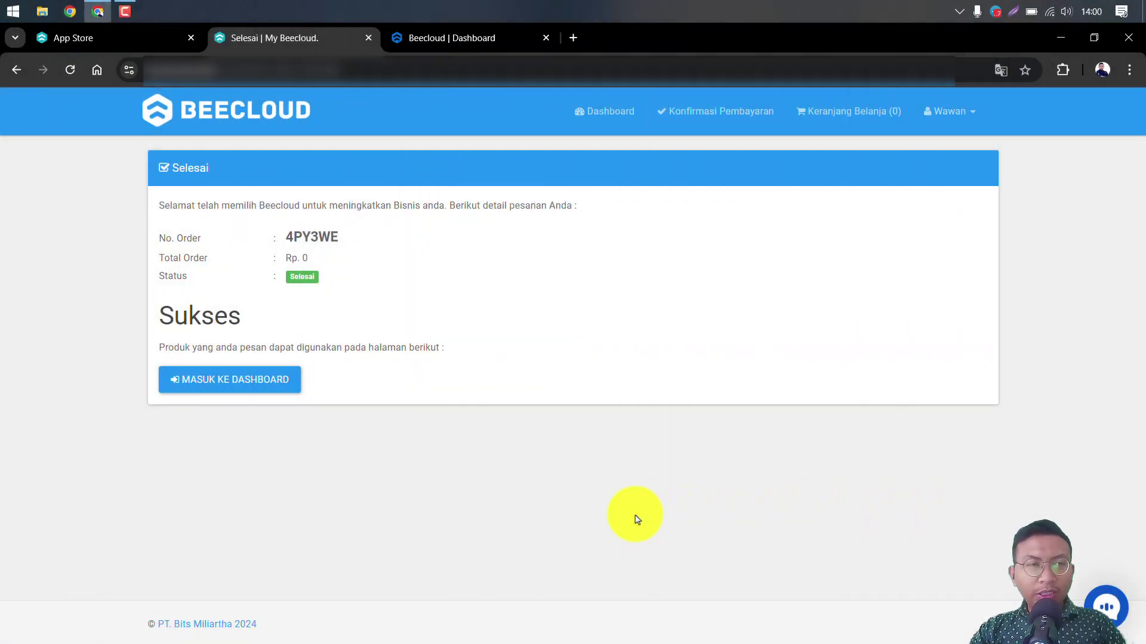
- Return to the App Store, dismiss the licence warning and install the Migrasi Beecloud 3.0 plugin
left_click(142, 39)
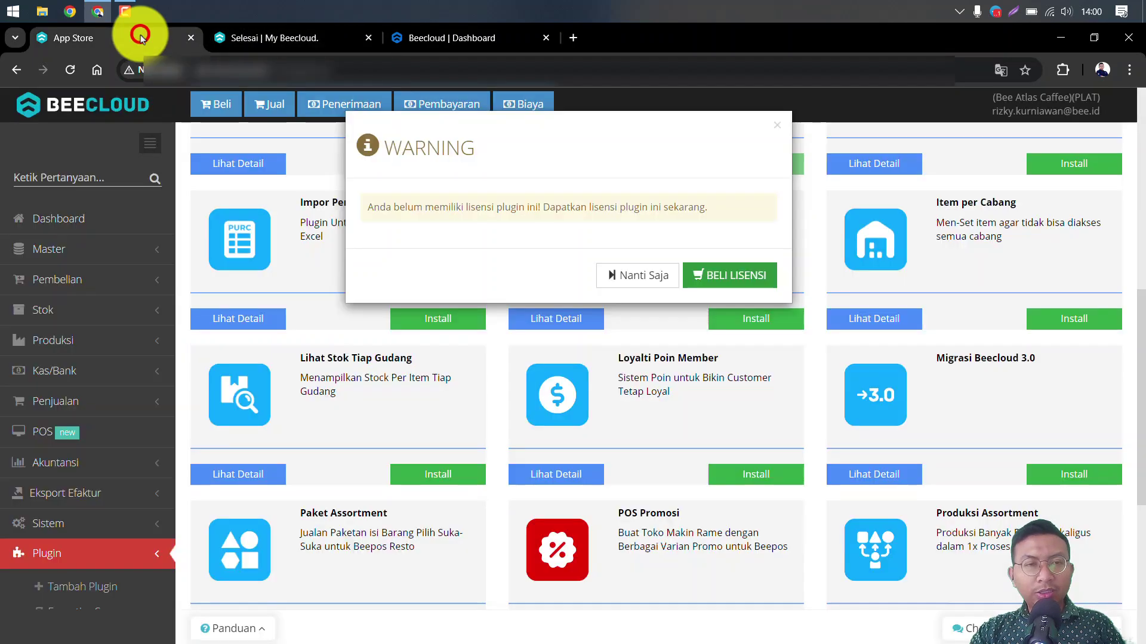
left_click(778, 131)
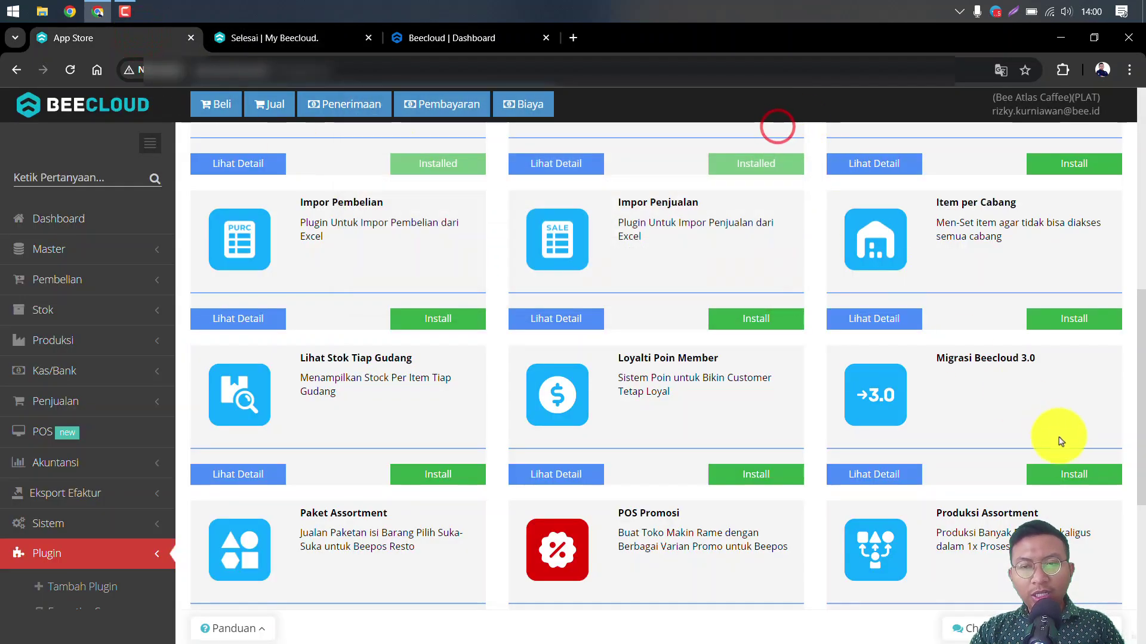
left_click(1060, 477)
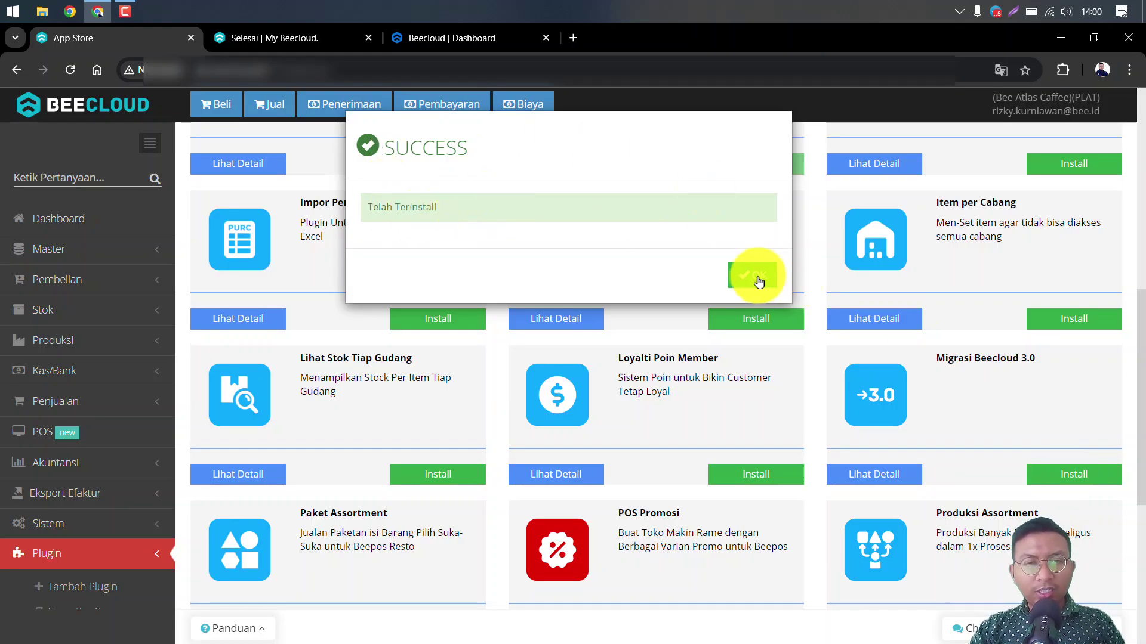
left_click(754, 276)
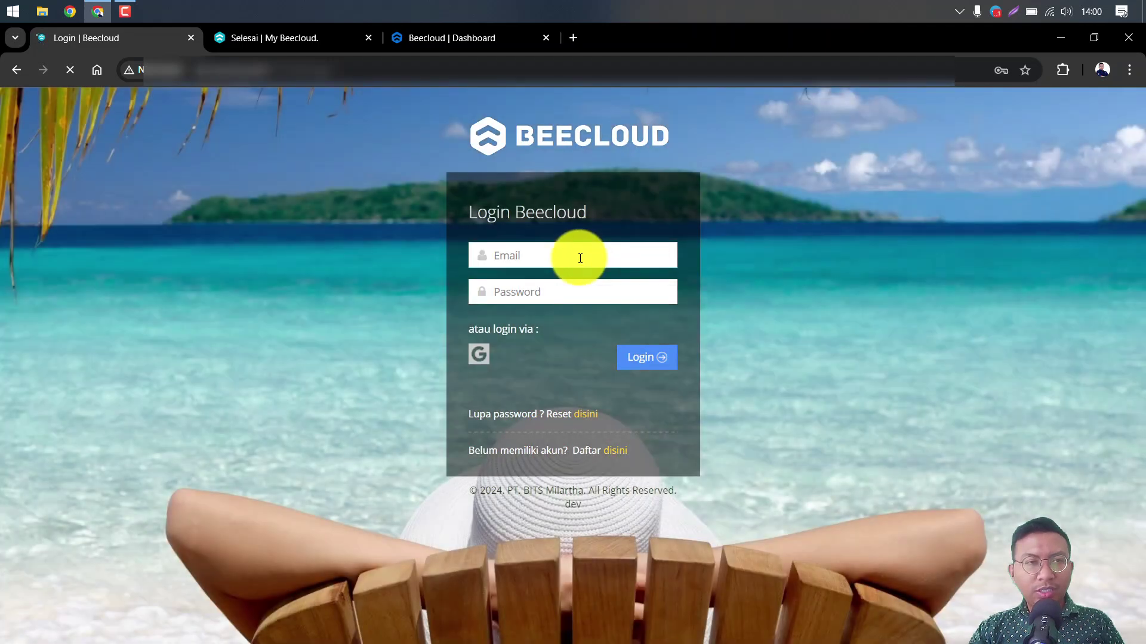
- Log back in to the old Beecloud with the saved account e-mail and password
left_click(580, 258)
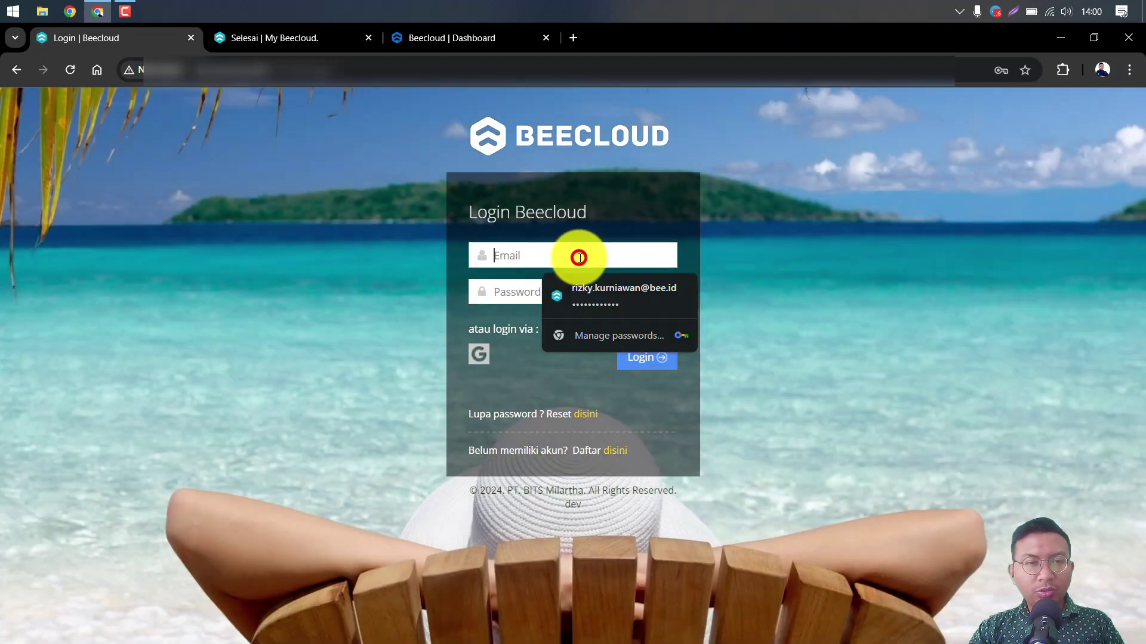
left_click(575, 289)
left_click(664, 362)
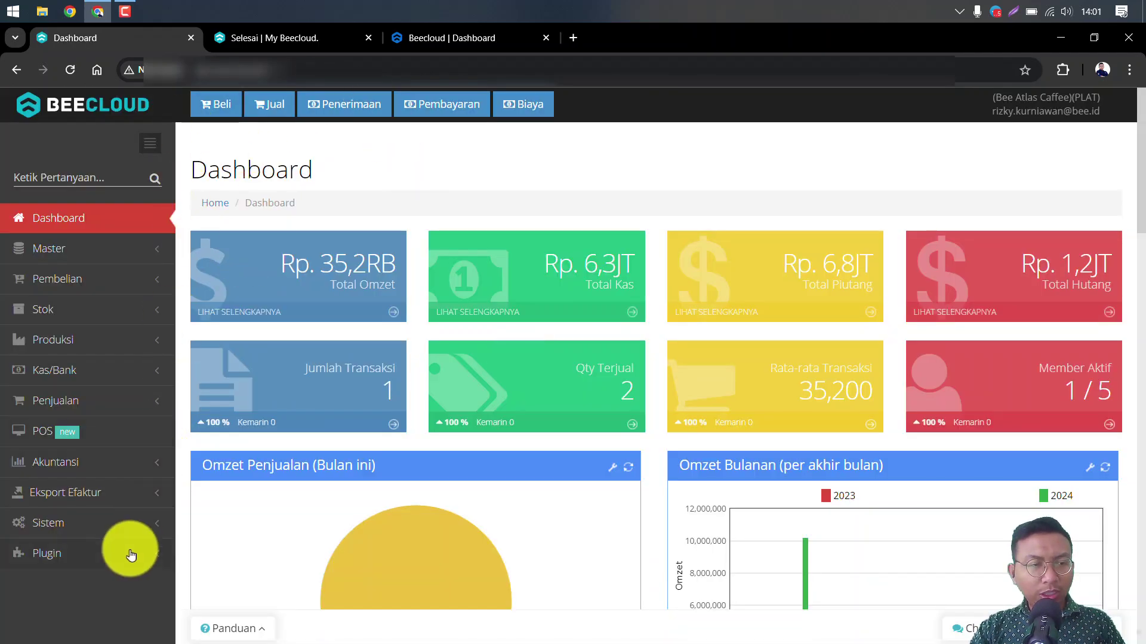
- Open the Migrasi Beecloud 3.0 plugin and start a new migration to Beecloud 3.0
left_click(128, 553)
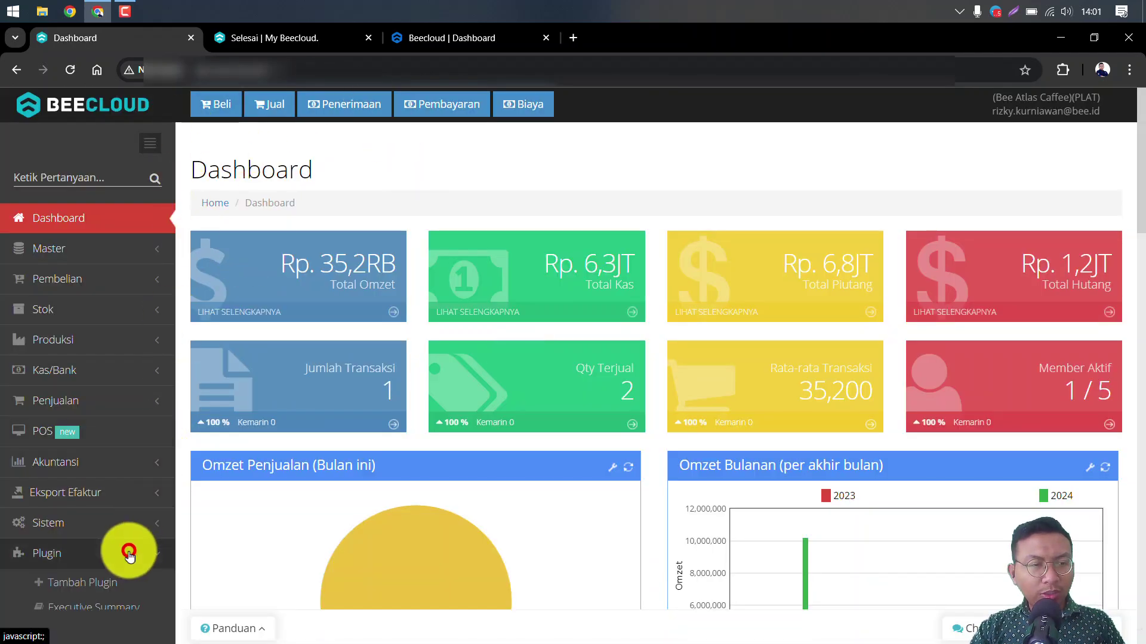
scroll(132, 525, "down", 4)
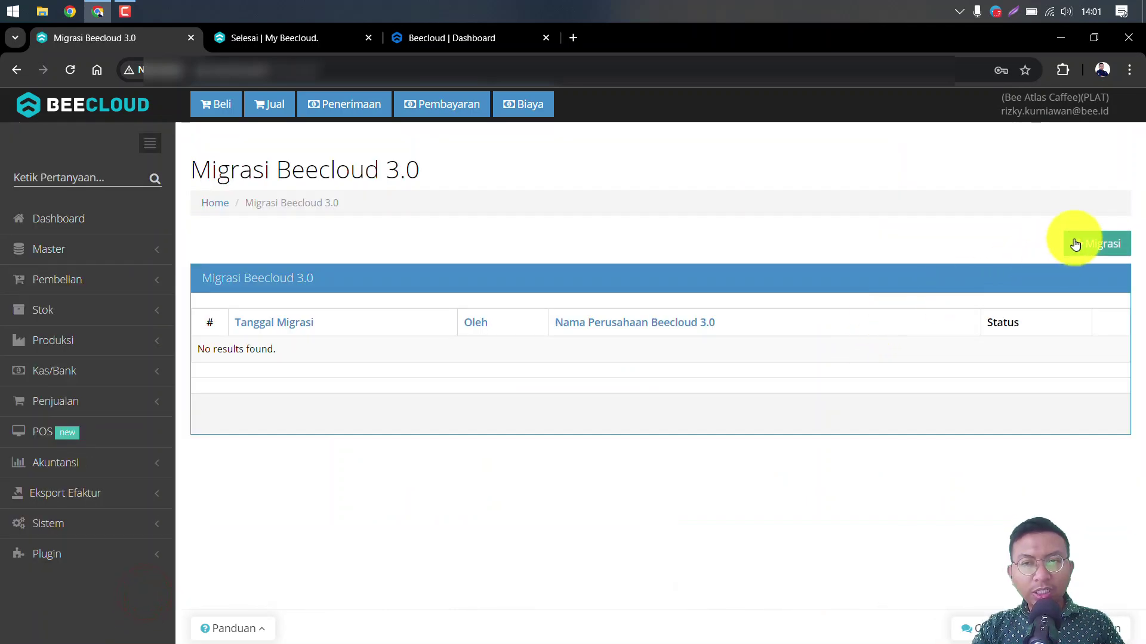
left_click(1074, 242)
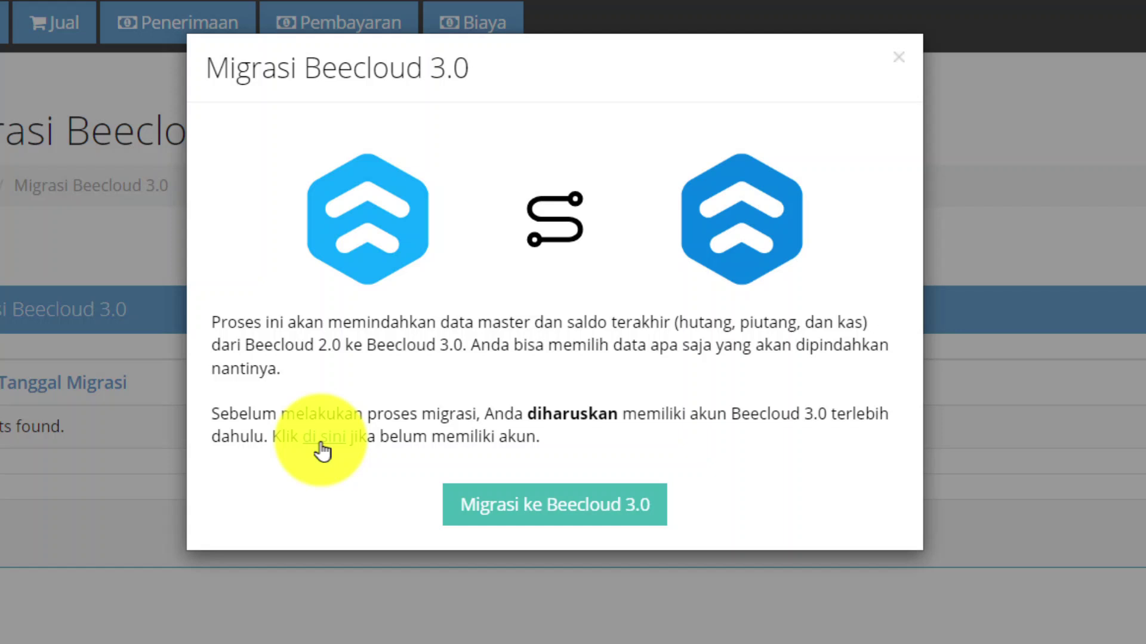
left_click(545, 508)
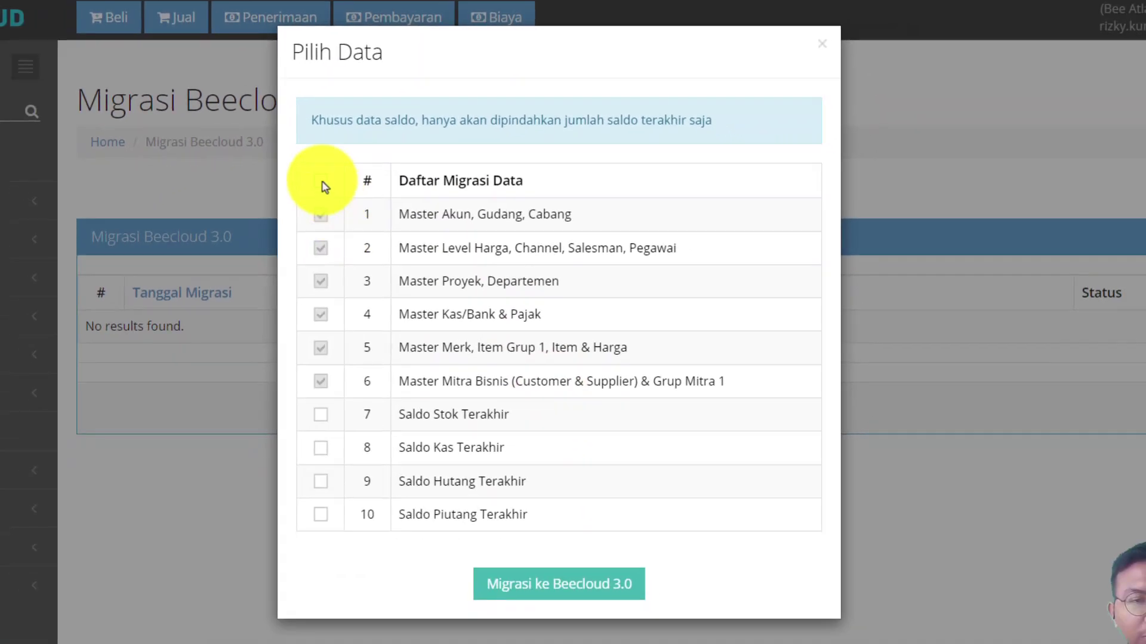
- Select all data for migration, including the latest stock, cash, payable and receivable balances, and proceed to Beecloud 3.0
left_click(321, 180)
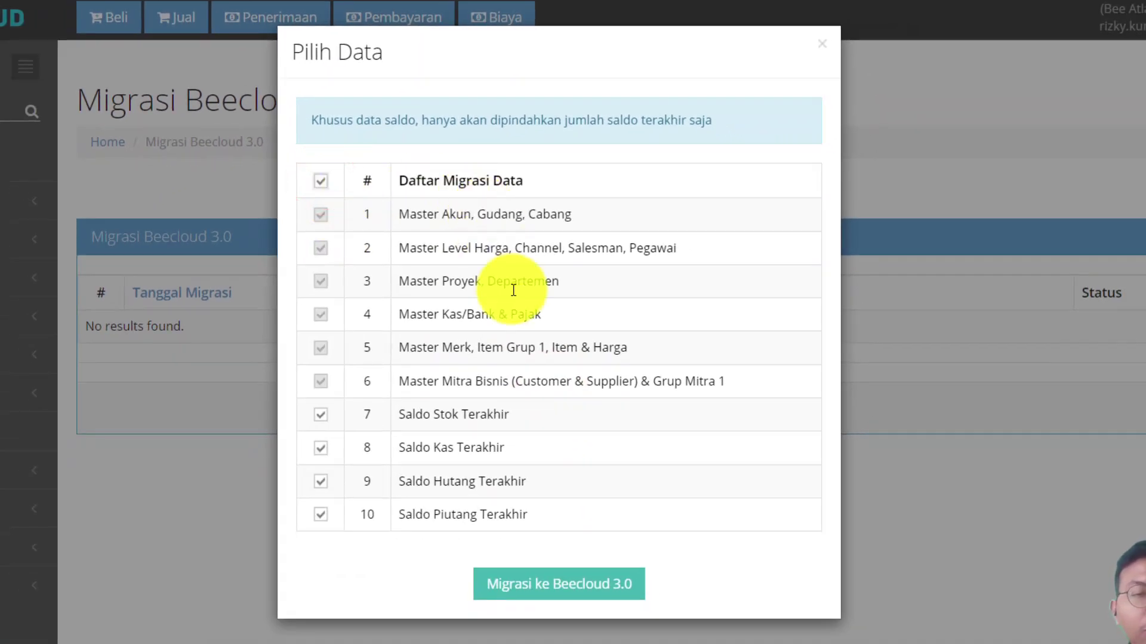
left_click(550, 599)
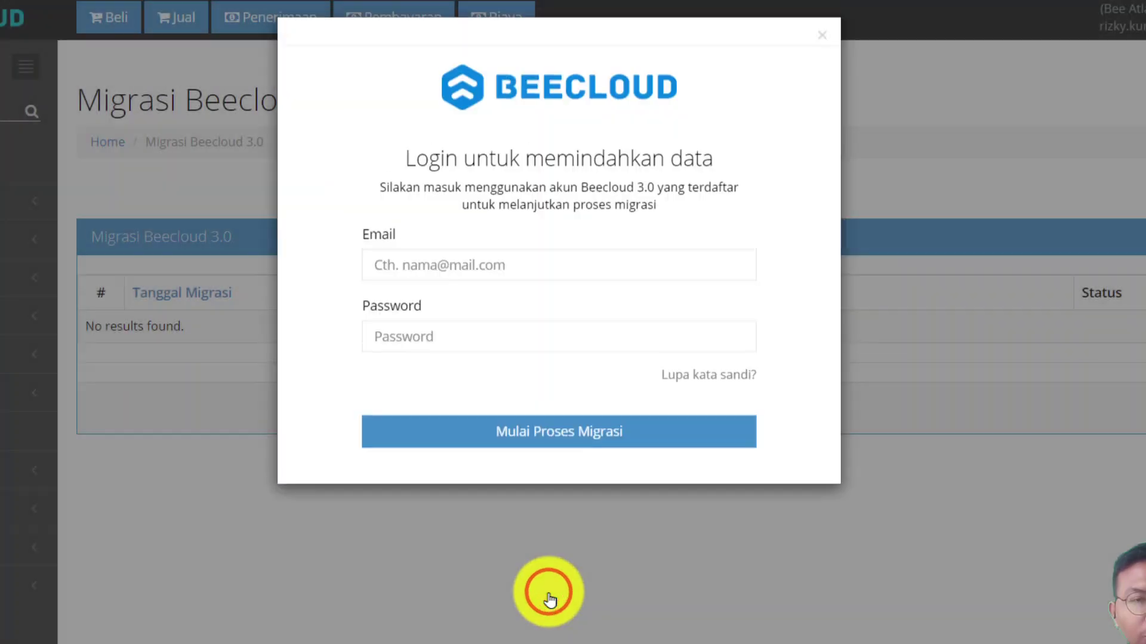
- Fill in the saved Beecloud 3.0 account e-mail and password and start the migration process
left_click(411, 269)
left_click(525, 320)
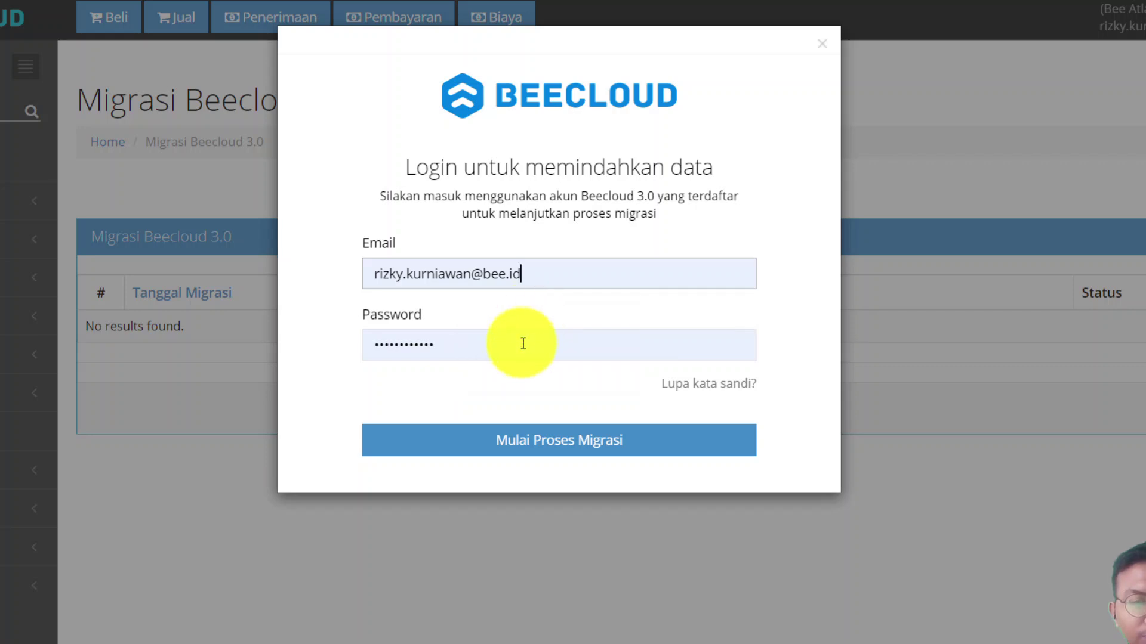
left_click(521, 452)
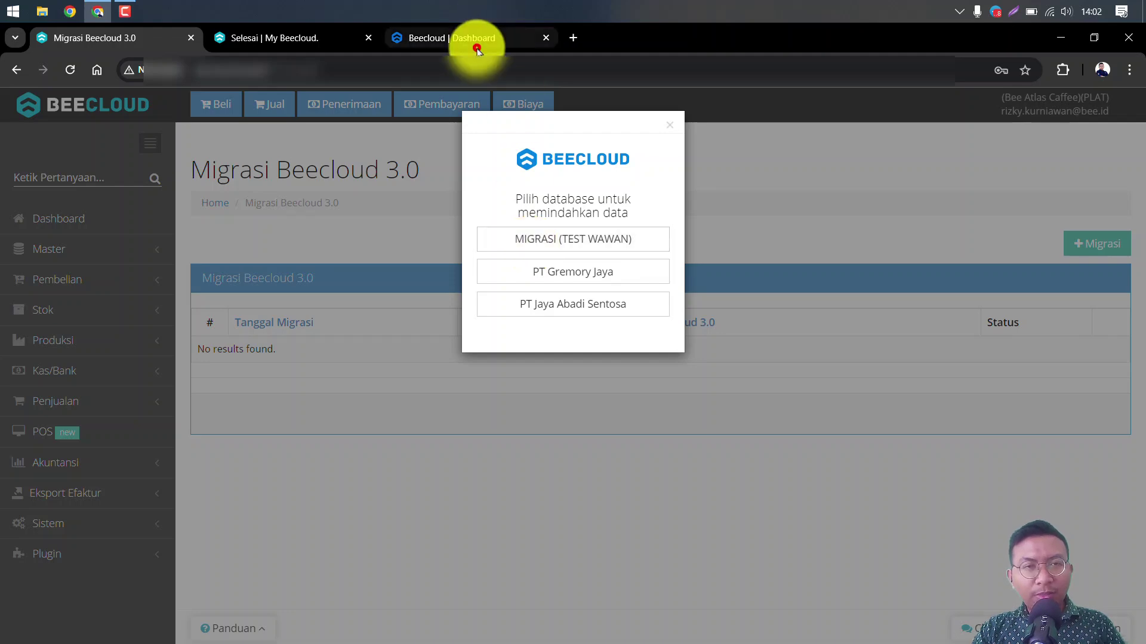
- Check the database name on the Beecloud 3.0 dashboard and choose the matching MIGRASI test database as the migration target
left_click(478, 49)
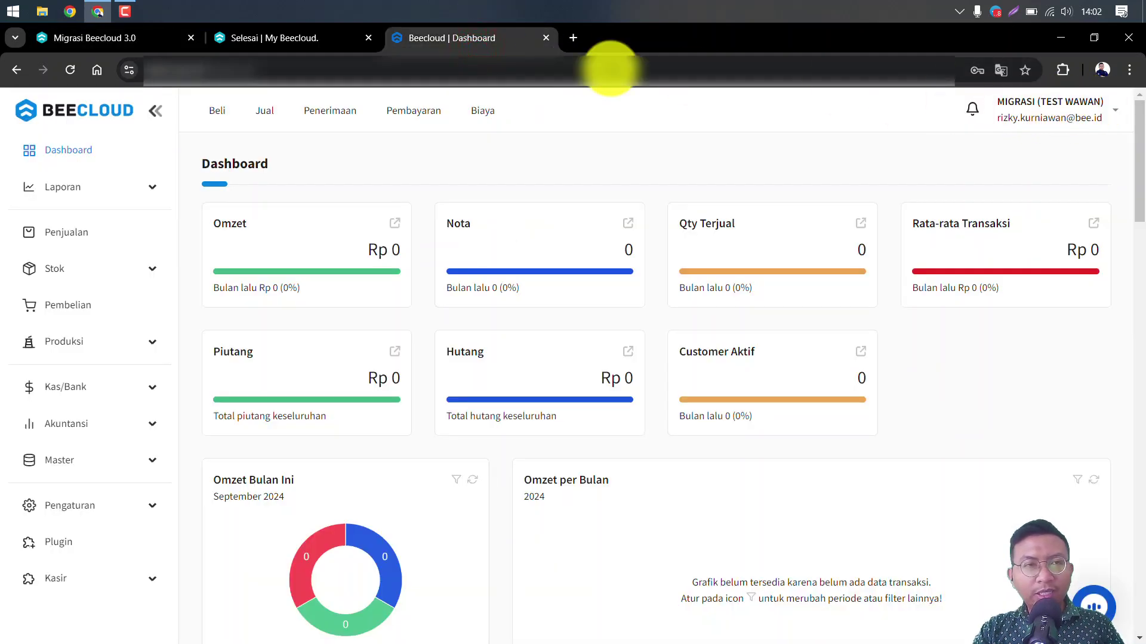
left_click(112, 38)
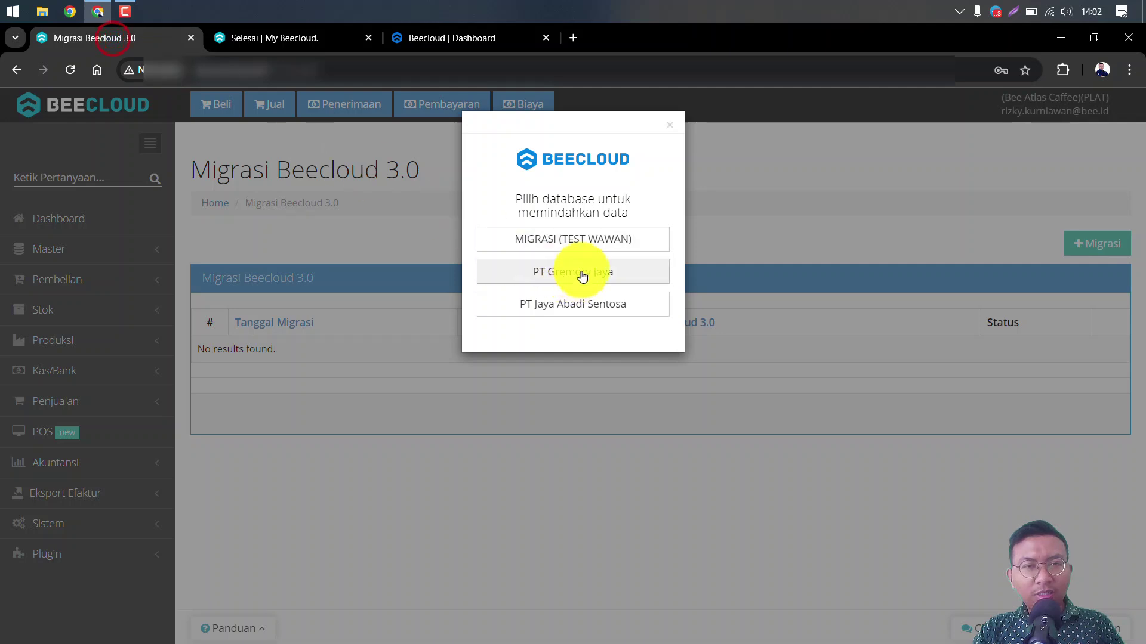
left_click(591, 244)
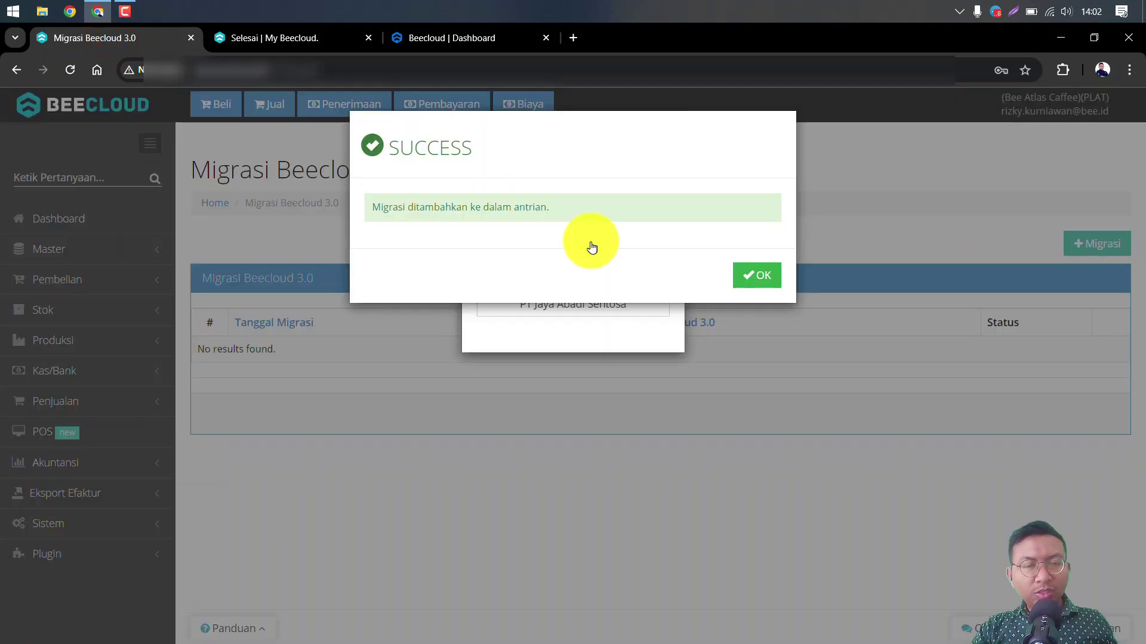
left_click(751, 276)
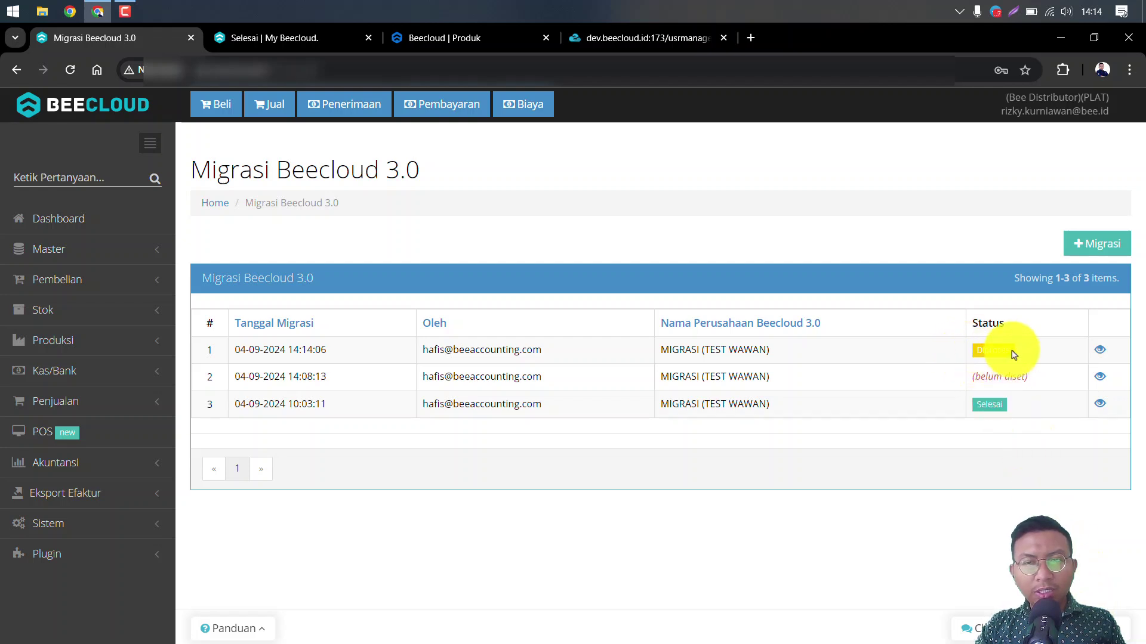
- Close the user-management page, reload Beecloud 3.0, sign in with the saved account and open the MIGRASI test database, ending the other device's session
double_click(987, 408)
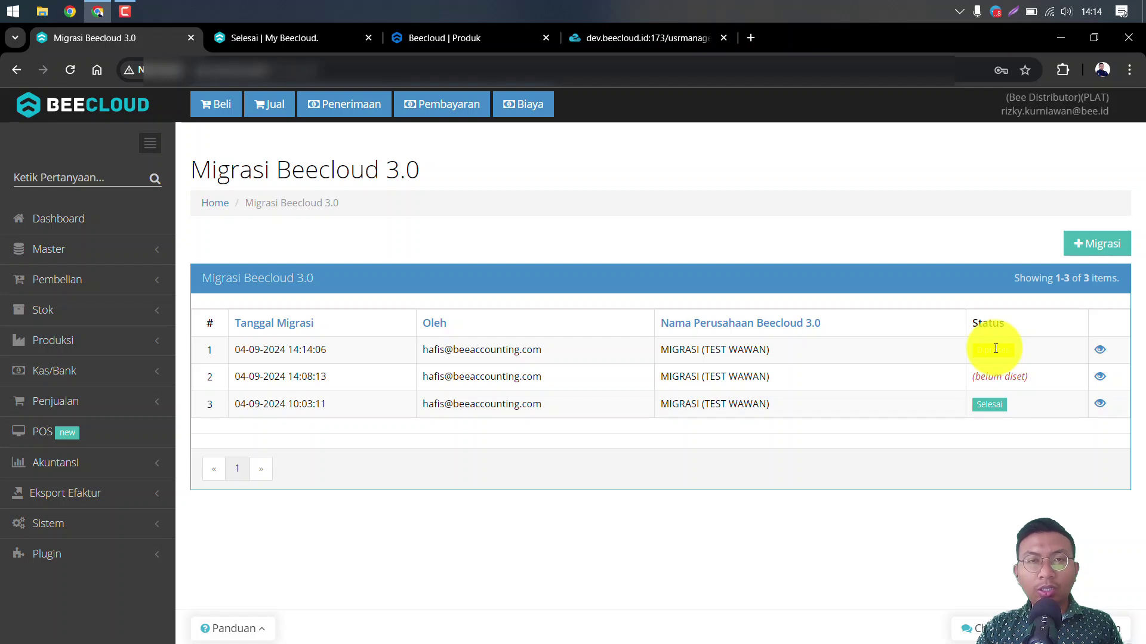
left_click(724, 38)
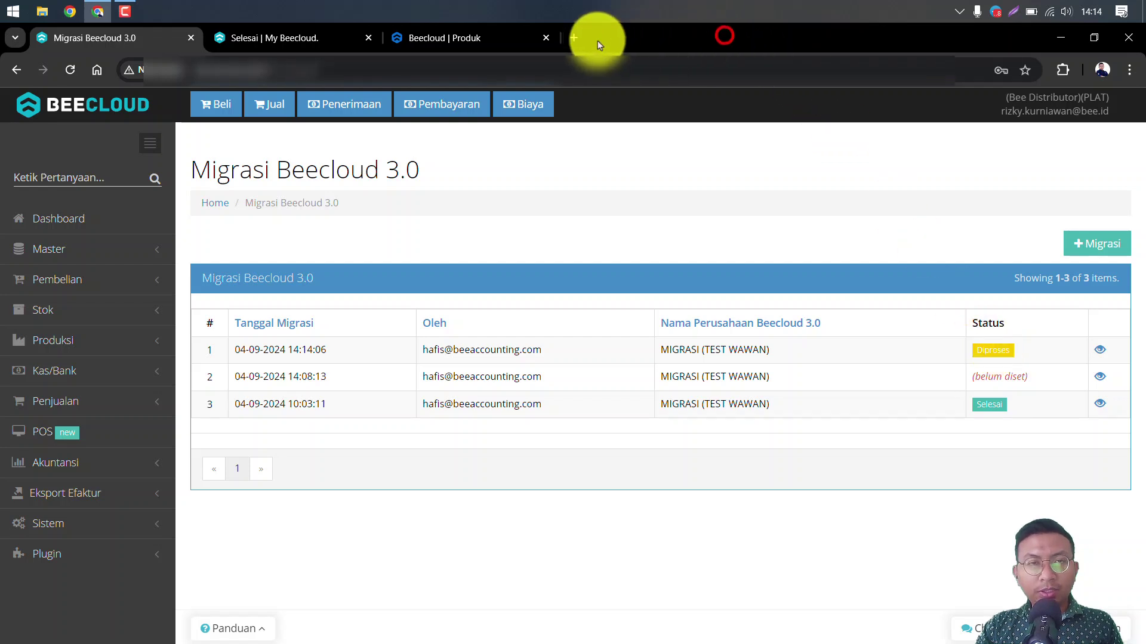
left_click(475, 42)
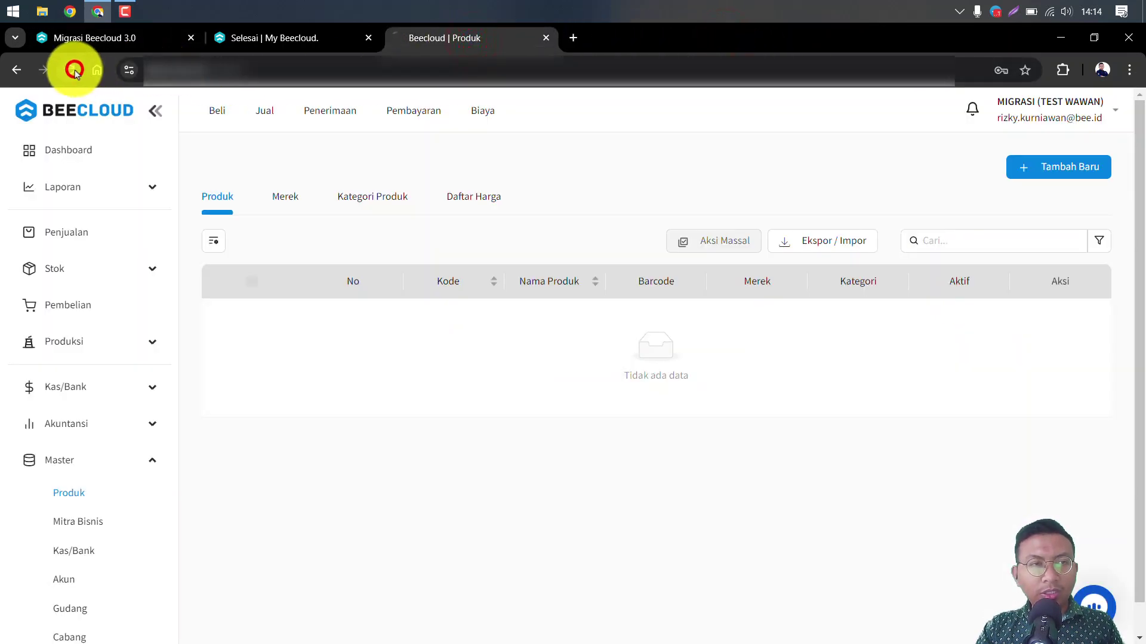
left_click(74, 70)
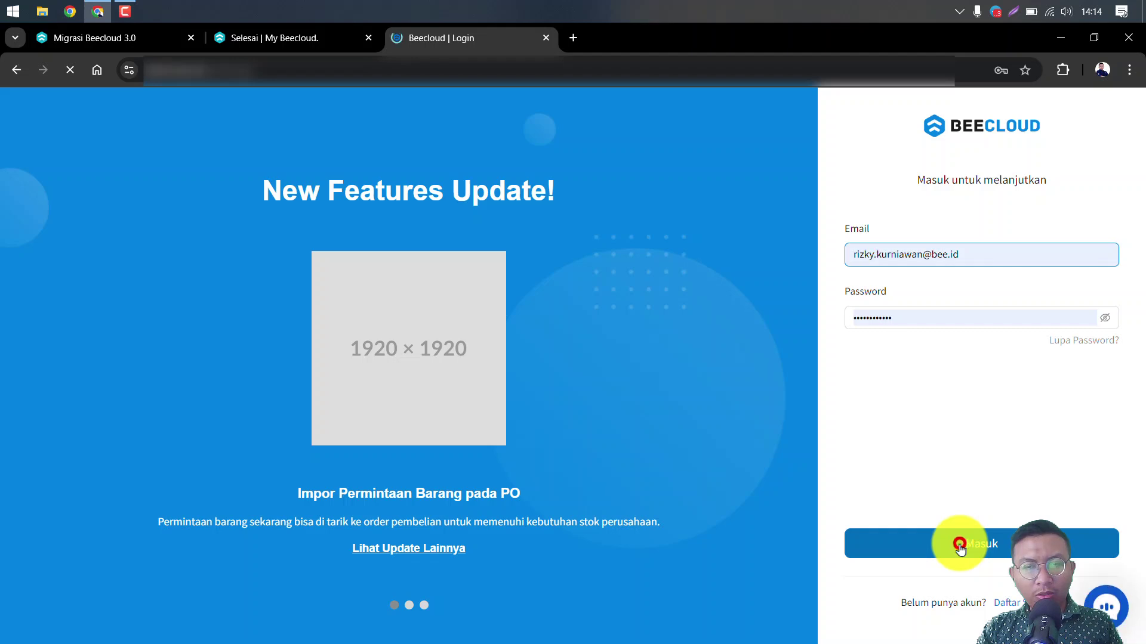
left_click(959, 546)
left_click(565, 317)
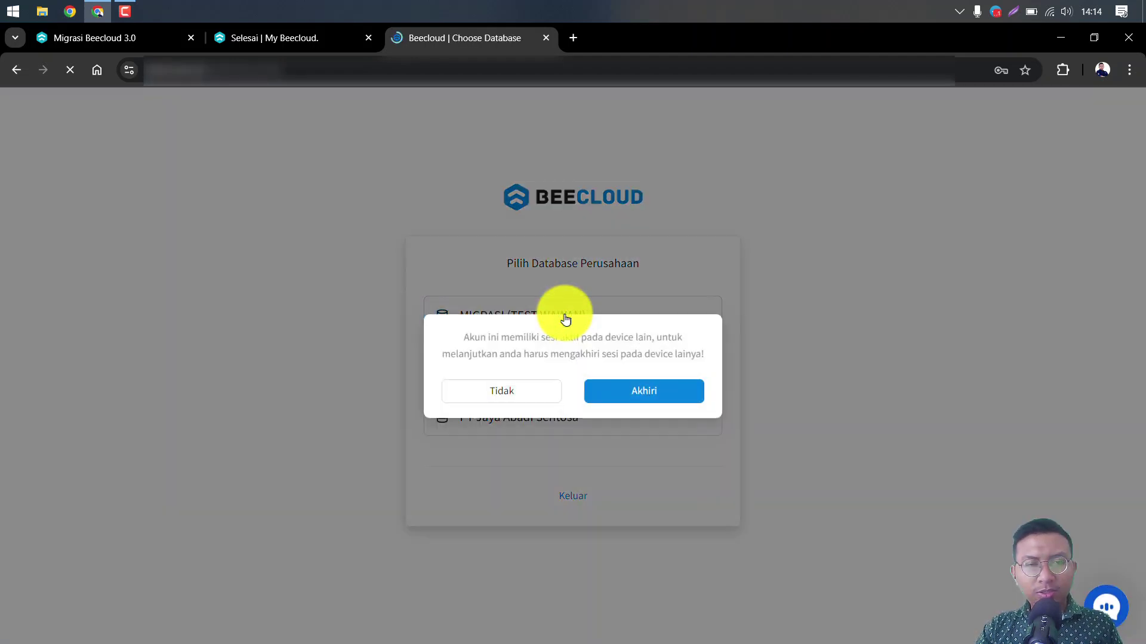
left_click(620, 391)
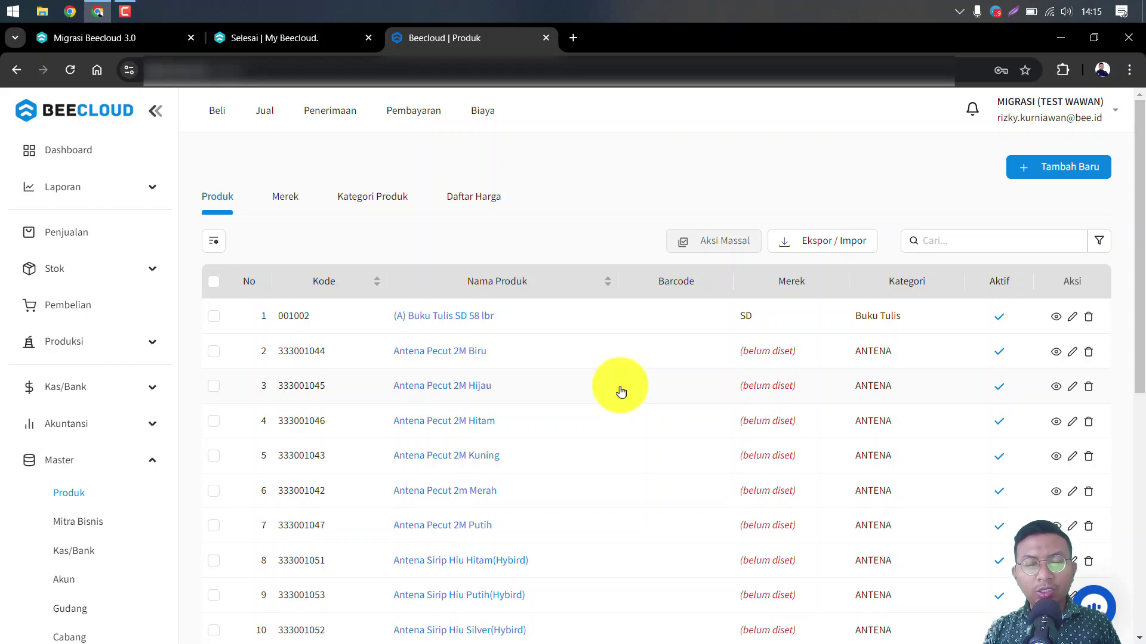
- Look through the migrated product list and the stock quantities for all warehouses in Beecloud 3.0
scroll(621, 392, "down", 10)
scroll(620, 392, "up", 10)
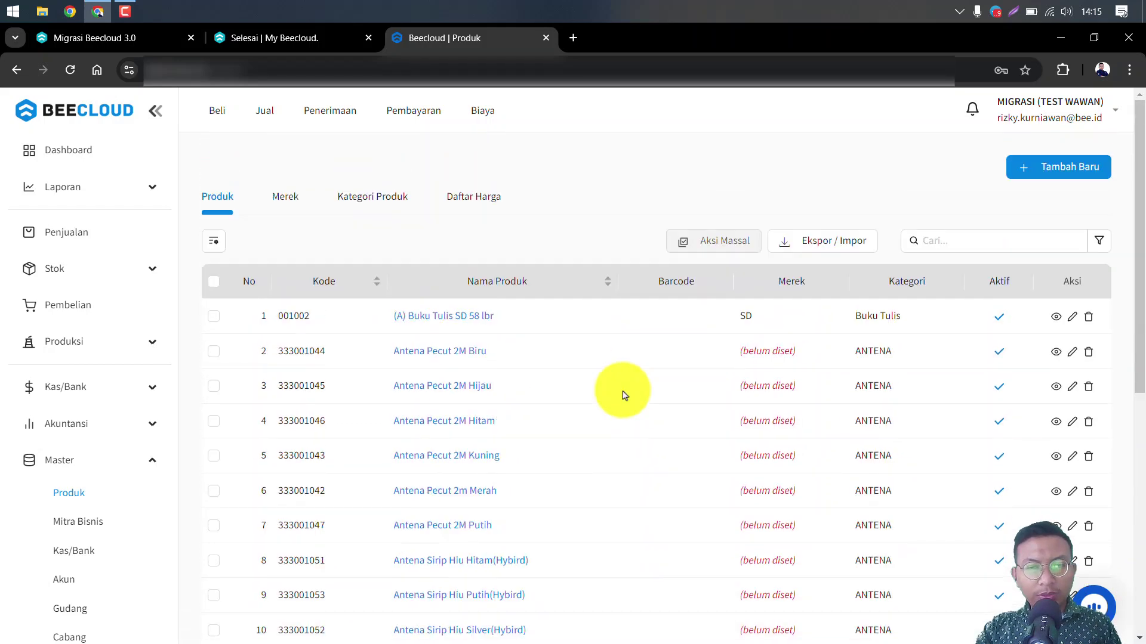
left_click(115, 269)
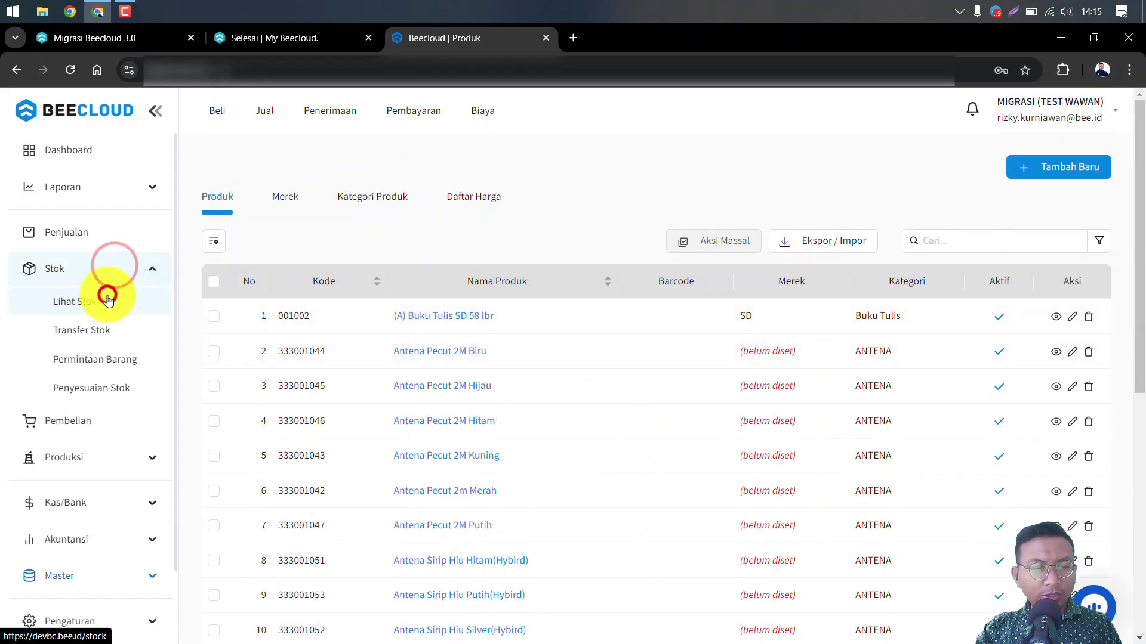
left_click(108, 300)
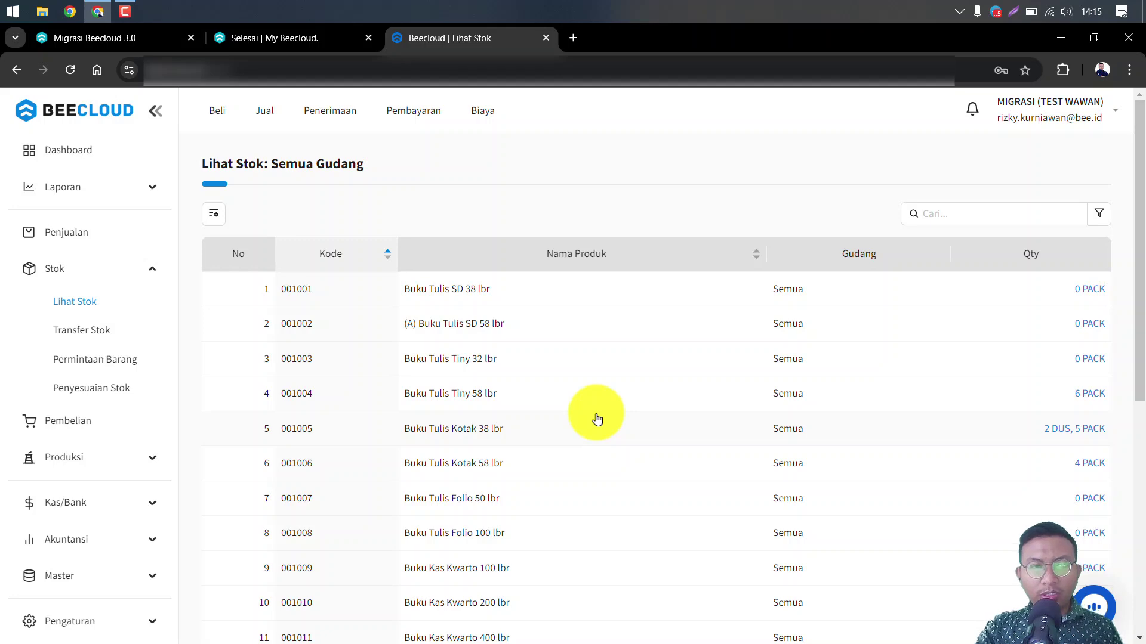
scroll(596, 420, "down", 6)
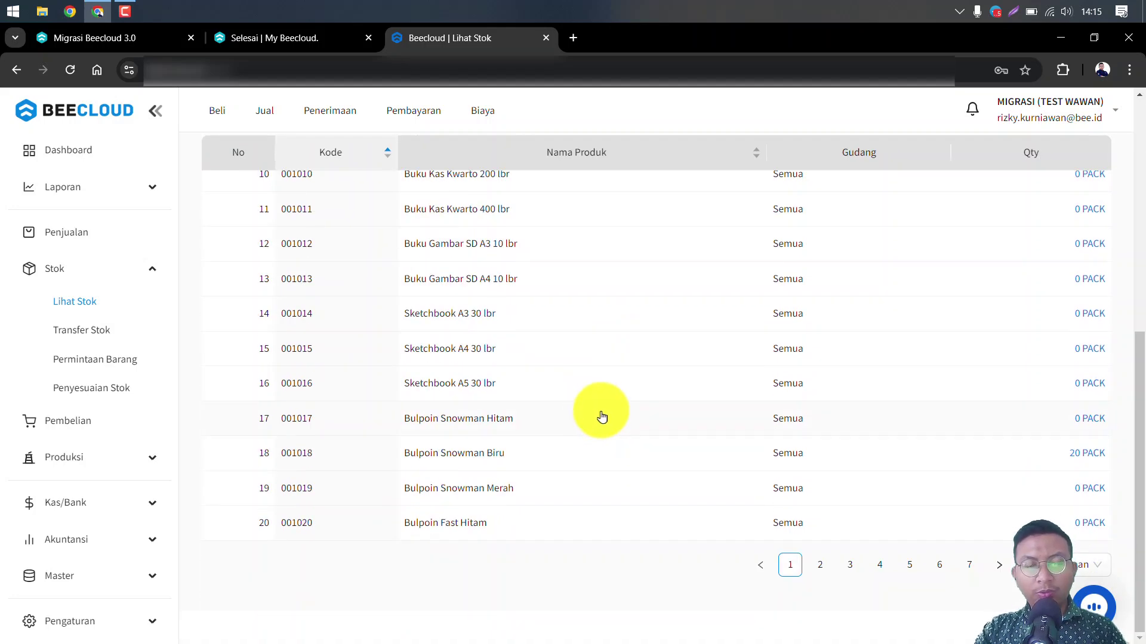
scroll(597, 411, "up", 6)
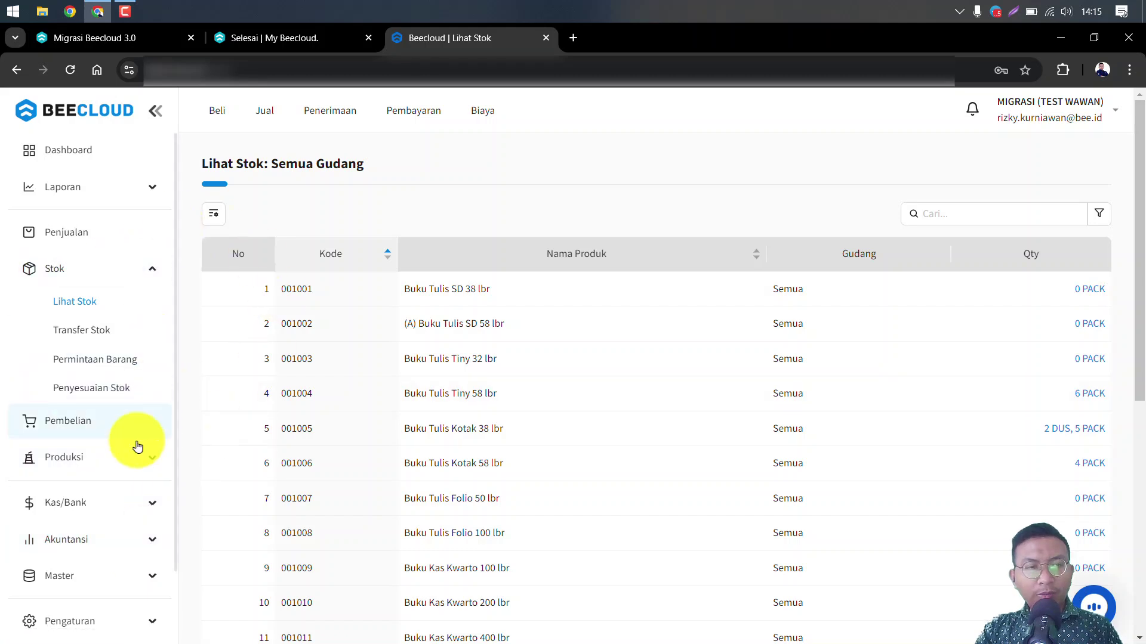
- Reopen the product master list in Beecloud 3.0, look through it and select the code of Antena Pecut 2M Biru
left_click(96, 576)
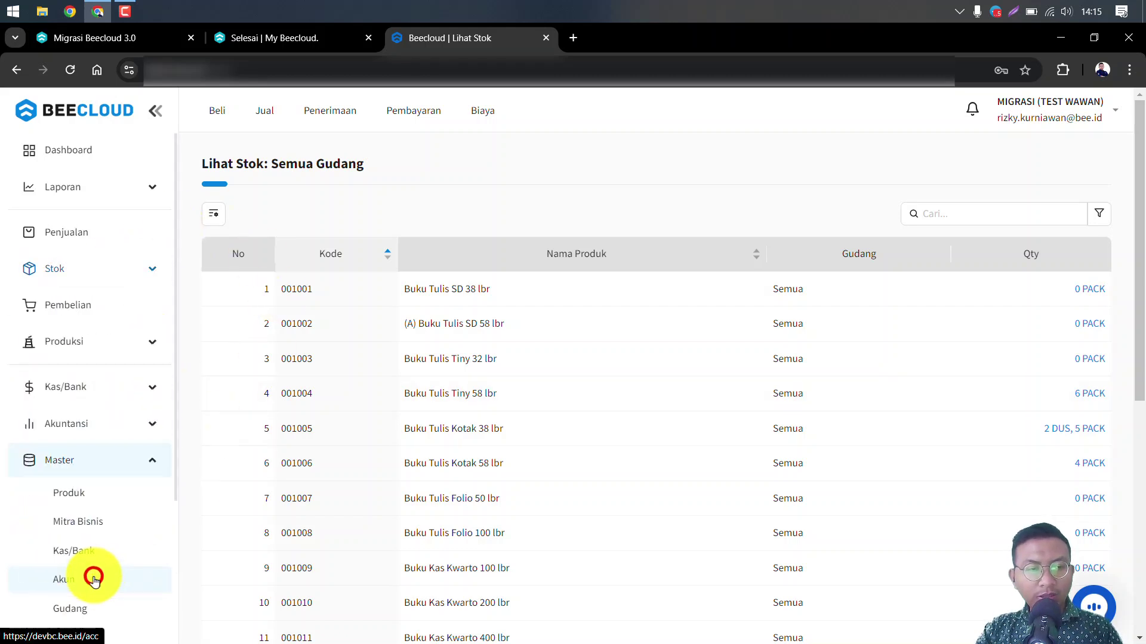
left_click(94, 496)
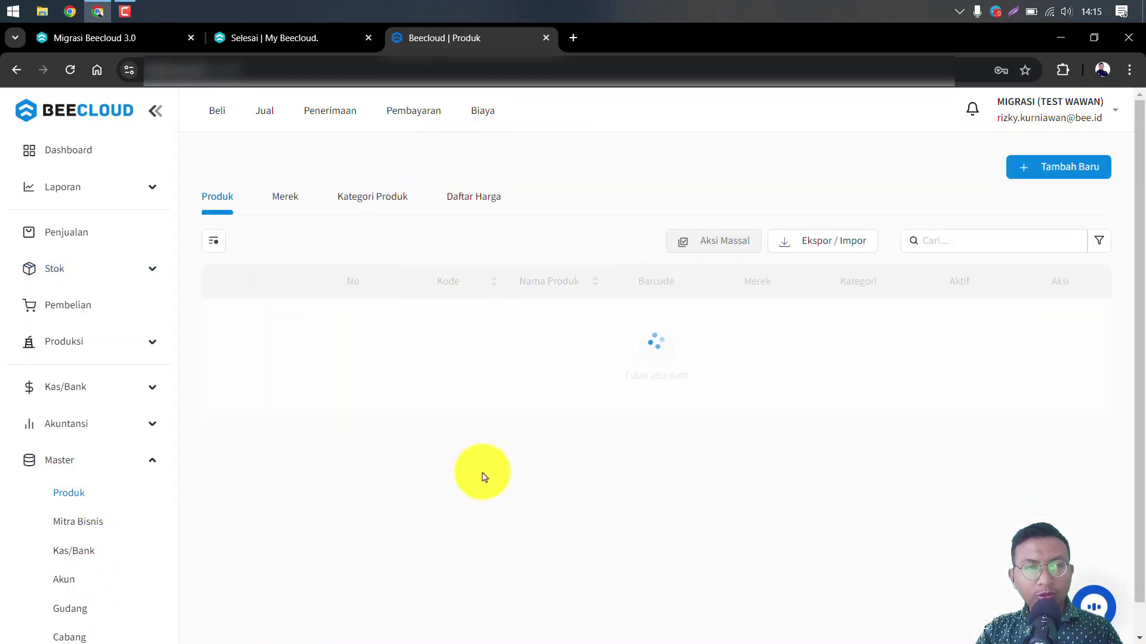
scroll(520, 481, "down", 8)
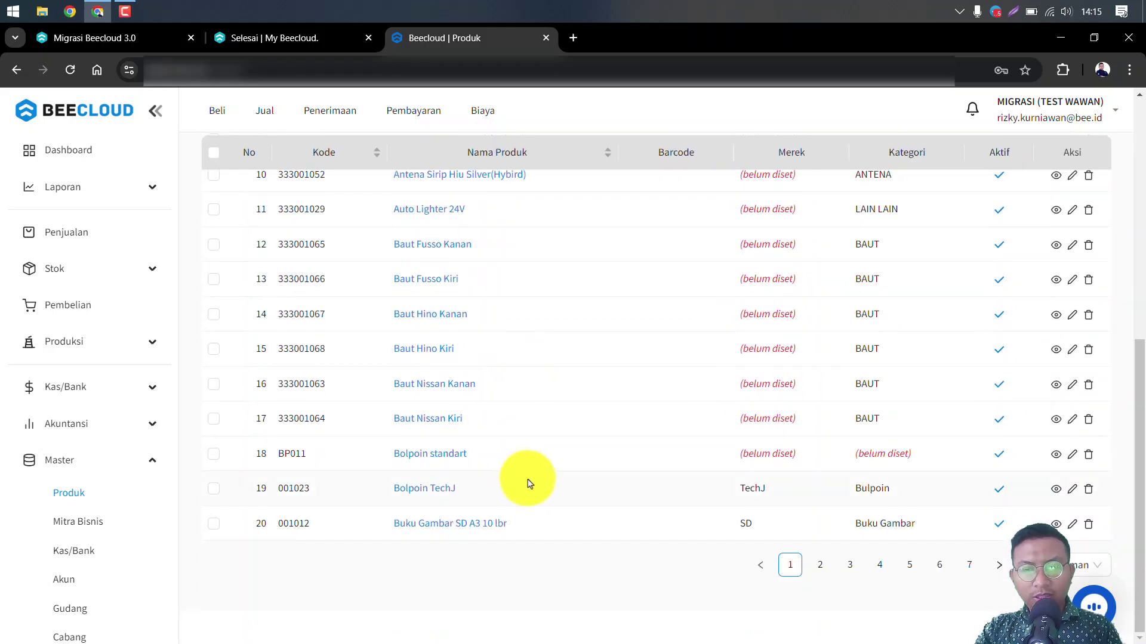
scroll(527, 483, "up", 8)
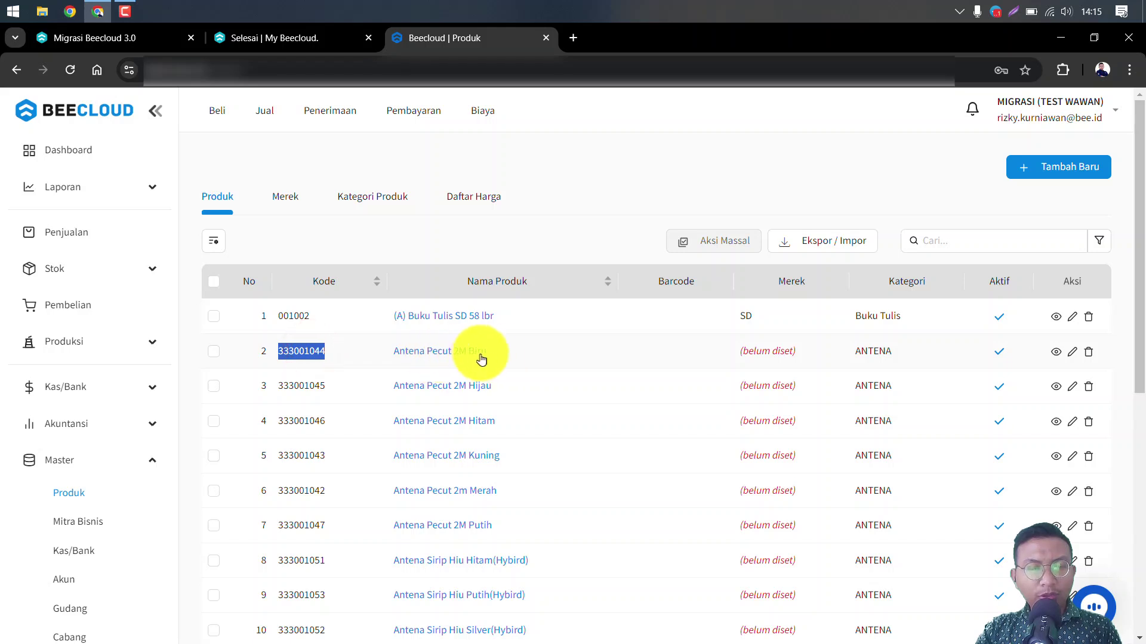
double_click(310, 351)
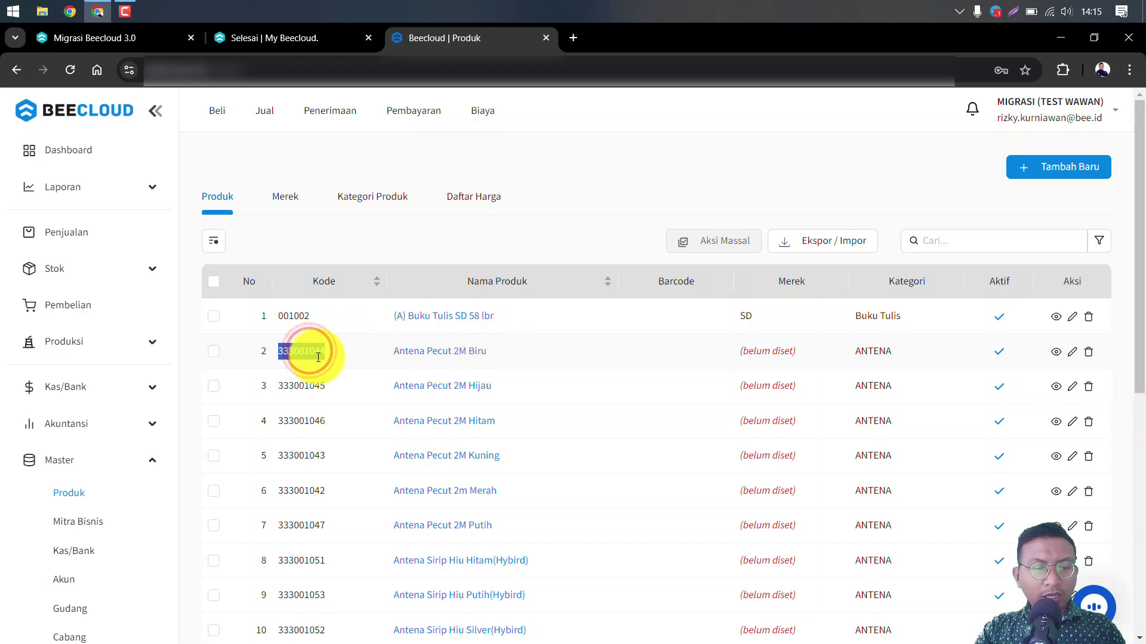
- Return to the old Beecloud, refresh the migration list and review the success and failed counts in the latest migration's details
left_click(96, 45)
left_click(98, 246)
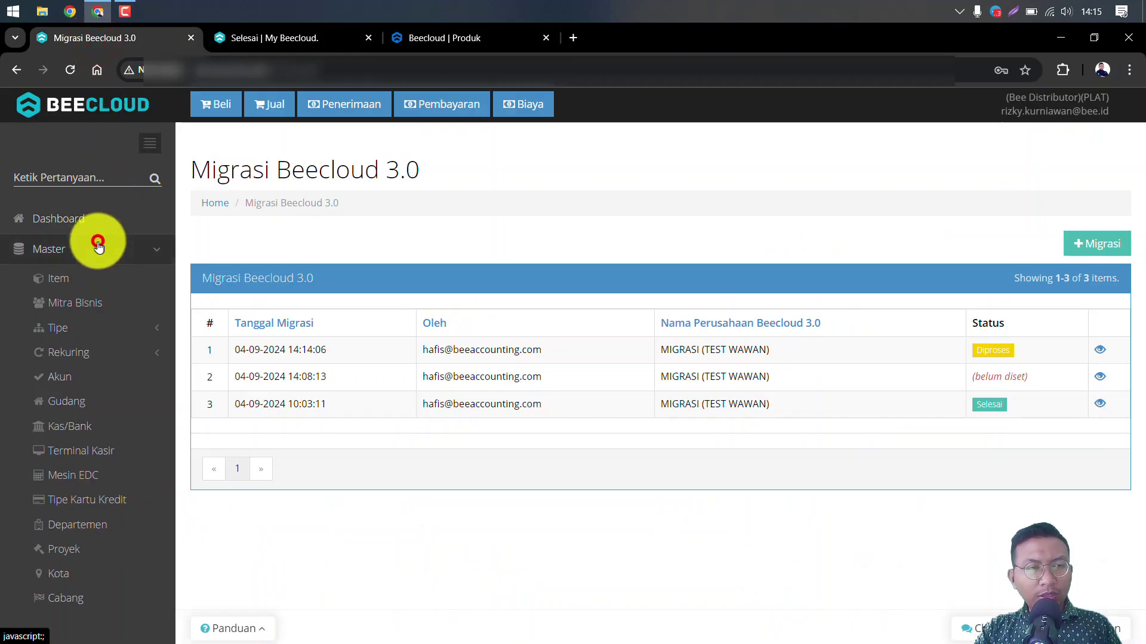
scroll(98, 246, "down", 2)
left_click(415, 227)
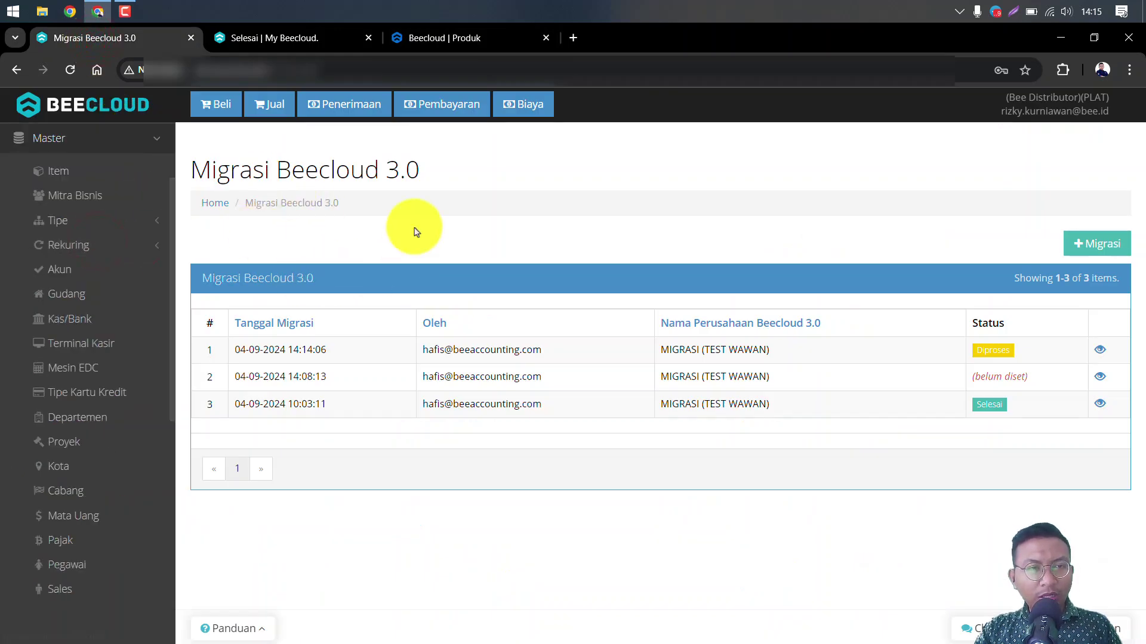
left_click(71, 70)
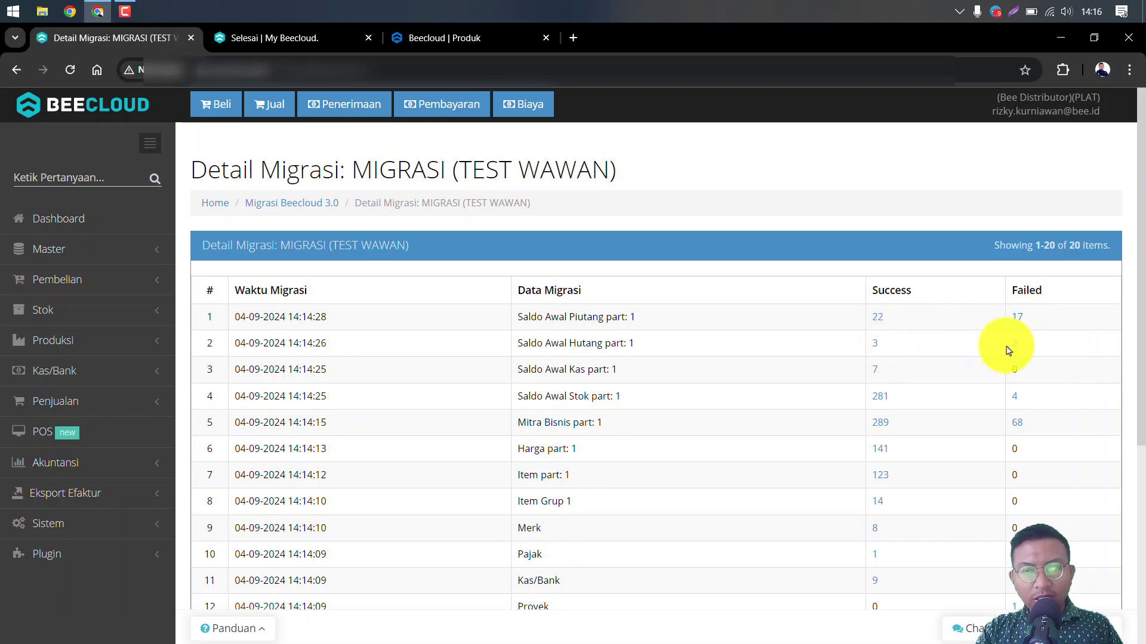
scroll(1017, 396, "down", 5)
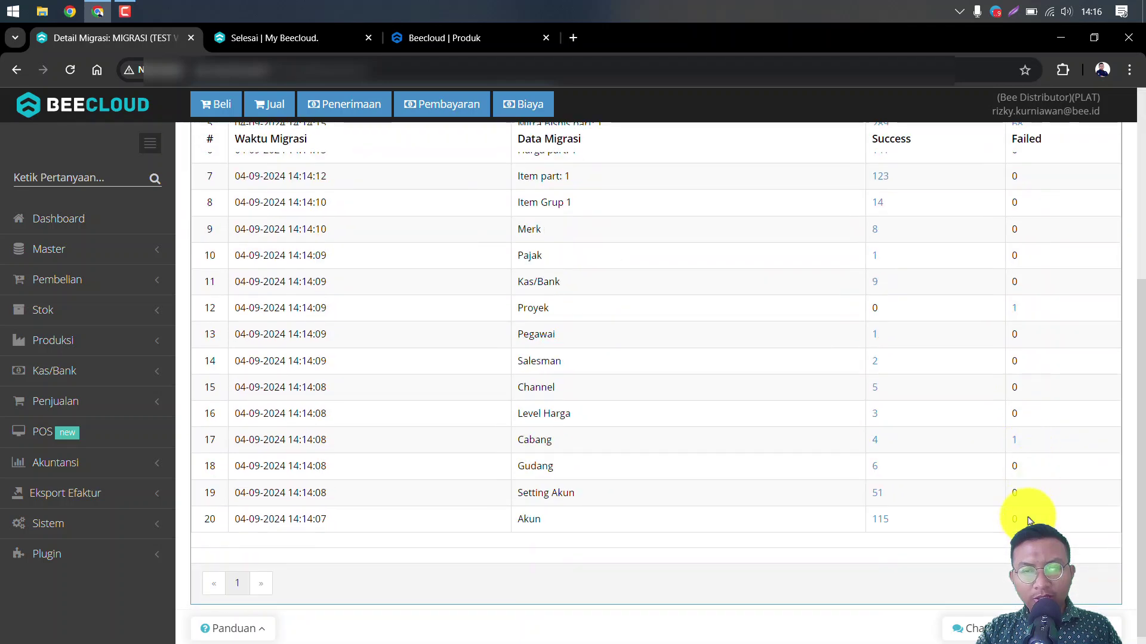
scroll(1028, 522, "up", 5)
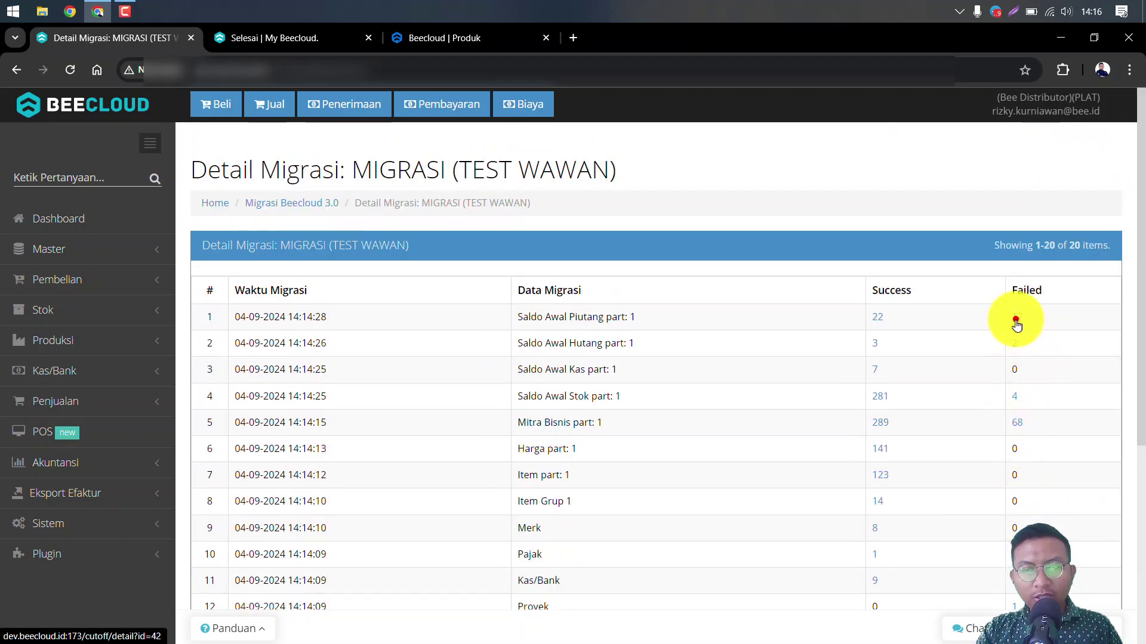
- Examine the failed records of Saldo Awal Piutang part 1 and return to the migration details
left_click(1016, 322)
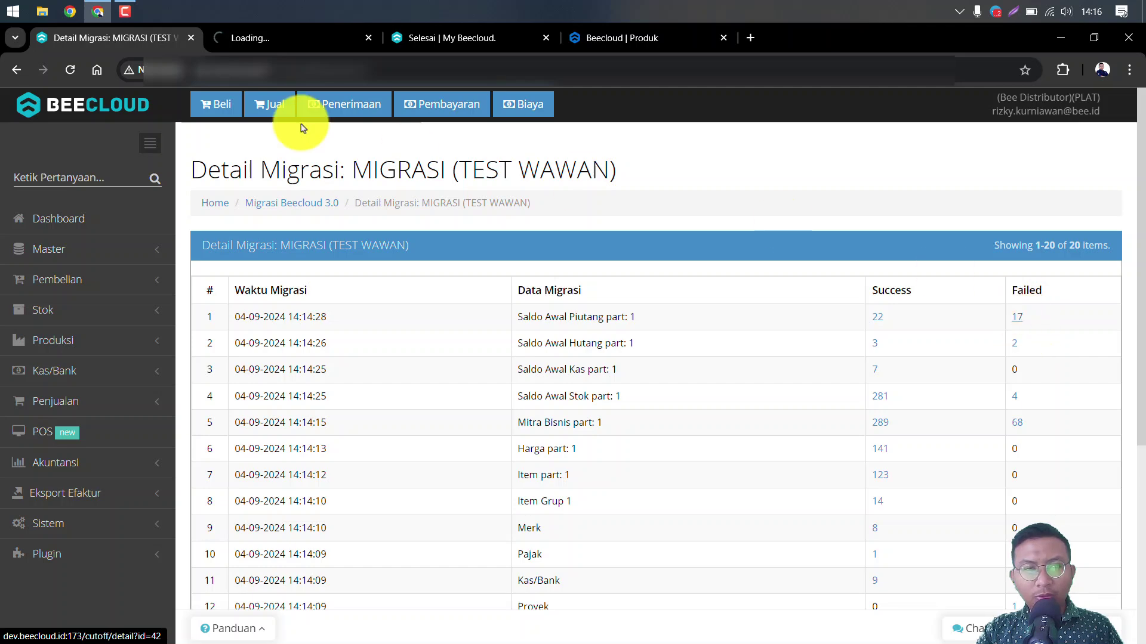
left_click(294, 36)
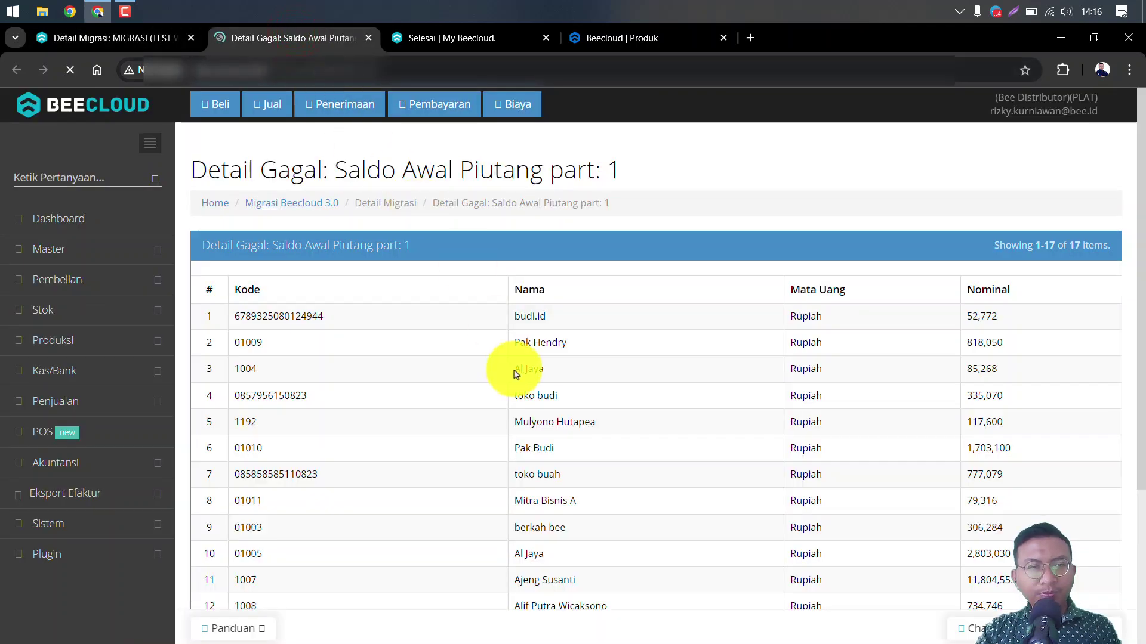
scroll(802, 341, "down", 4)
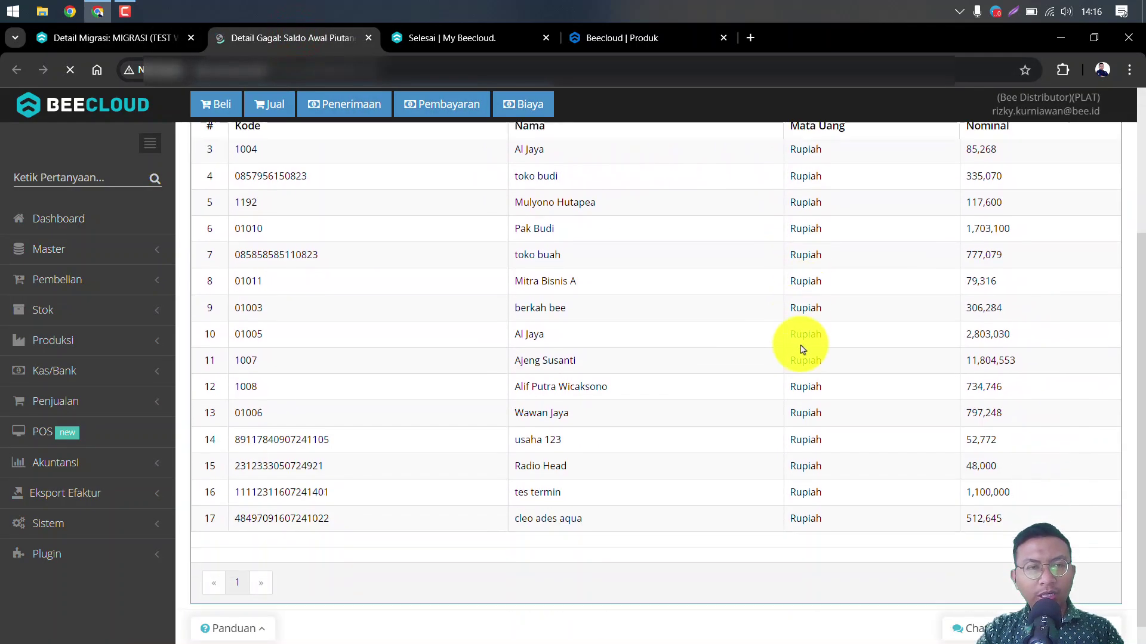
scroll(806, 388, "up", 4)
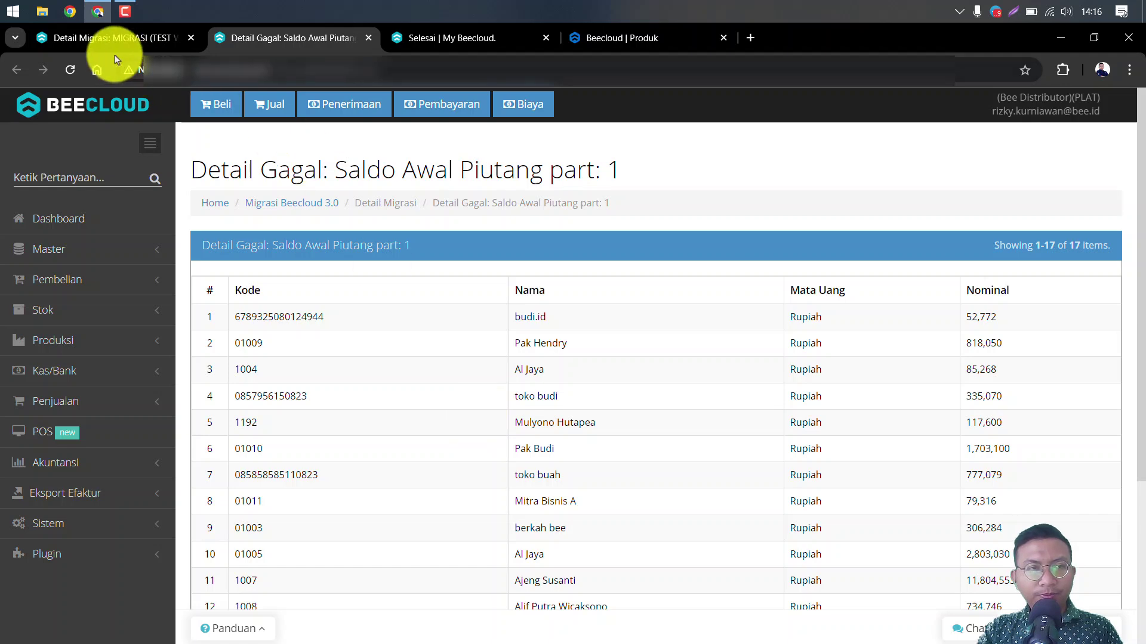
left_click(114, 39)
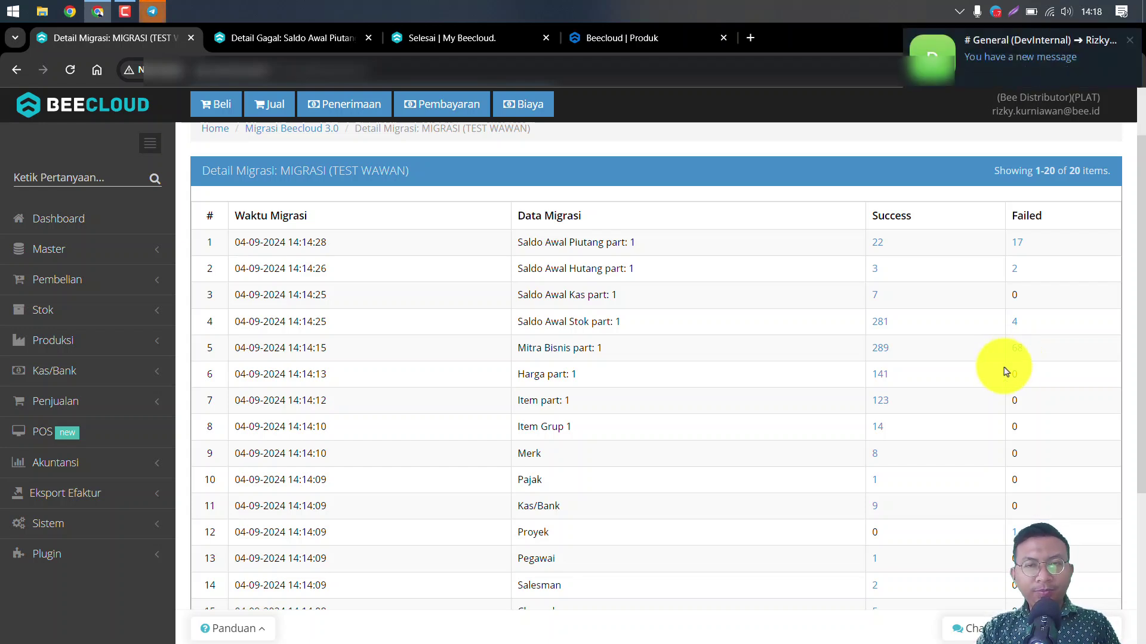
- Open the item master list in the old Beecloud and quit Telegram to stop its notifications
left_click(1127, 39)
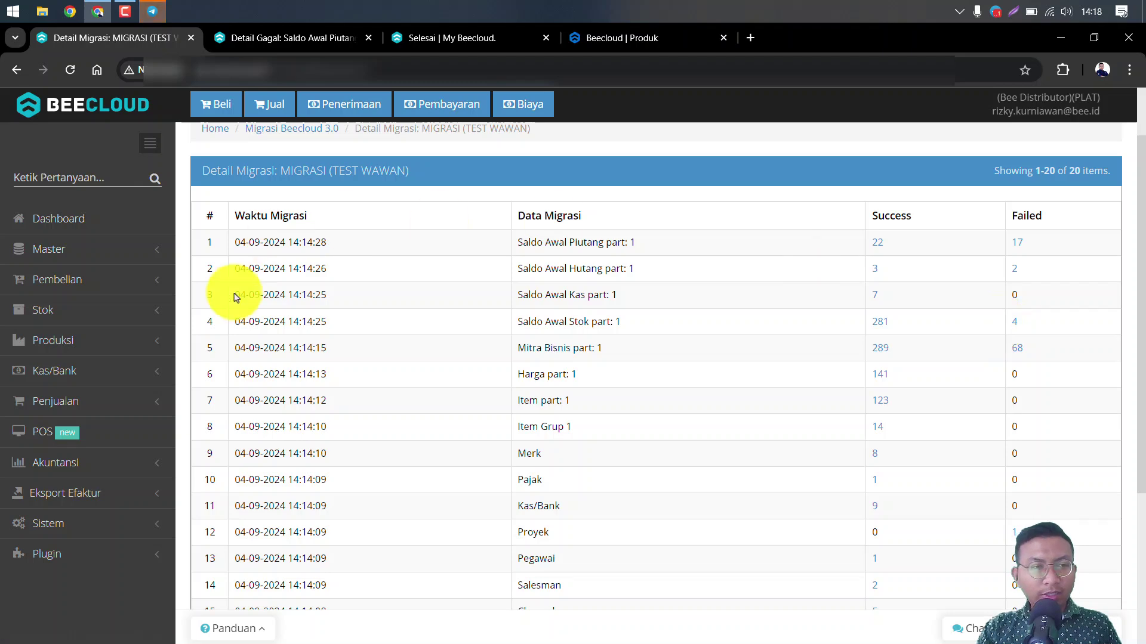
left_click(110, 253)
scroll(111, 252, "down", 2)
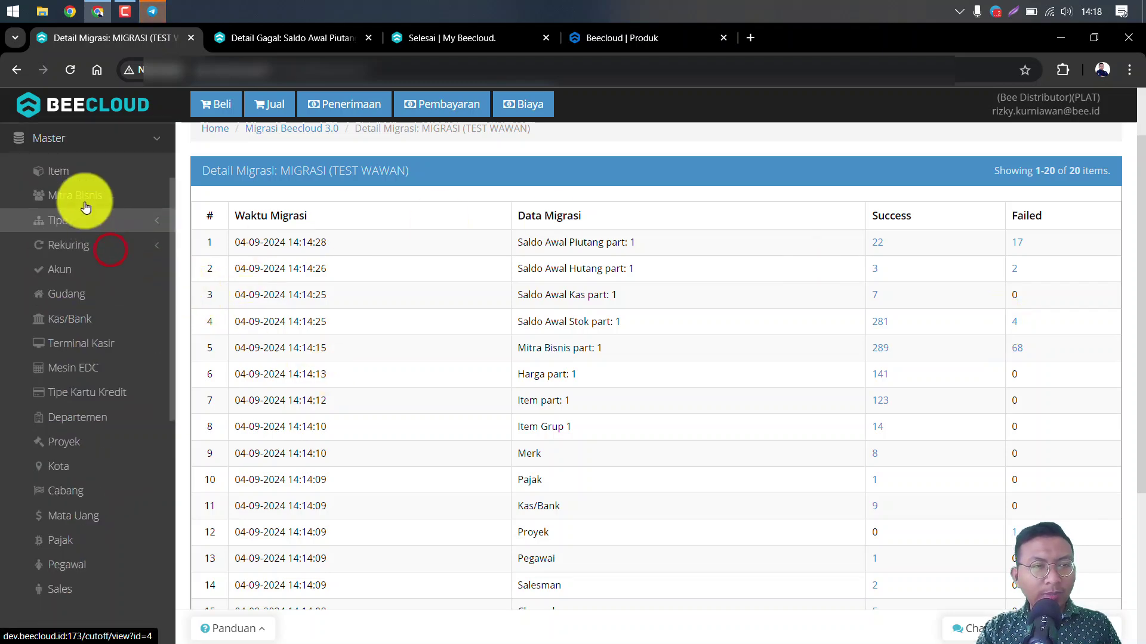
left_click(77, 174)
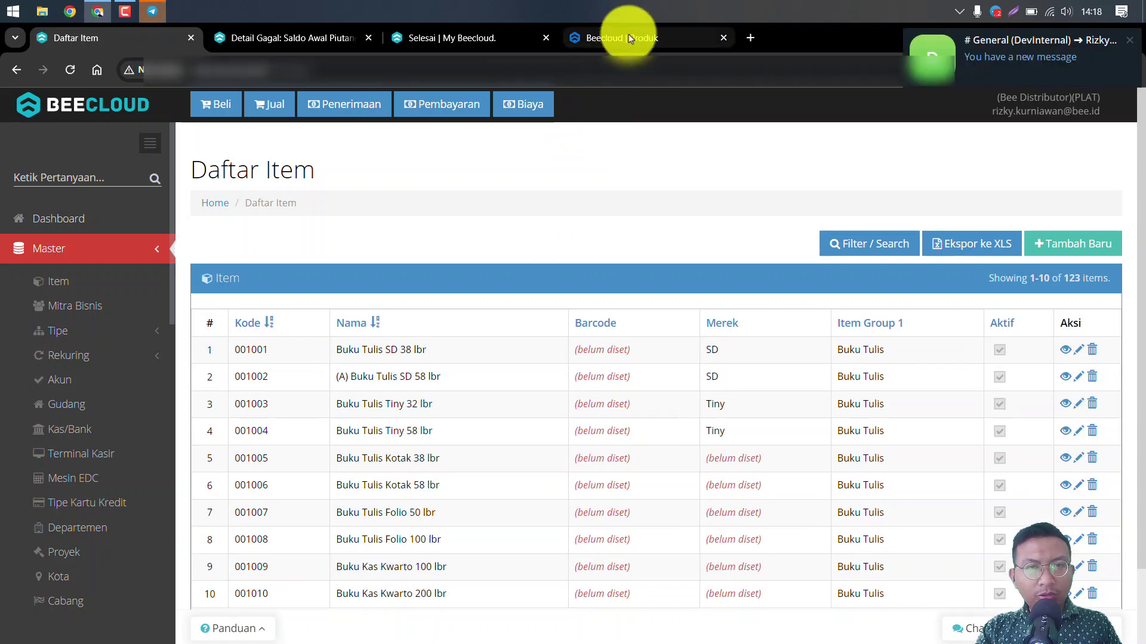
right_click(989, 12)
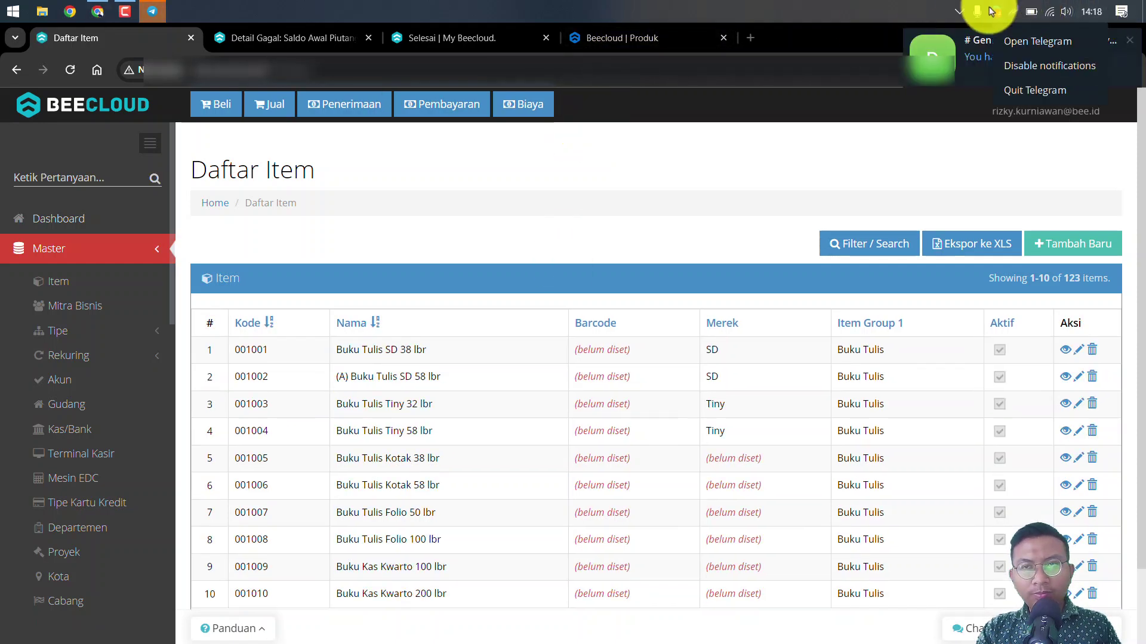
left_click(1014, 90)
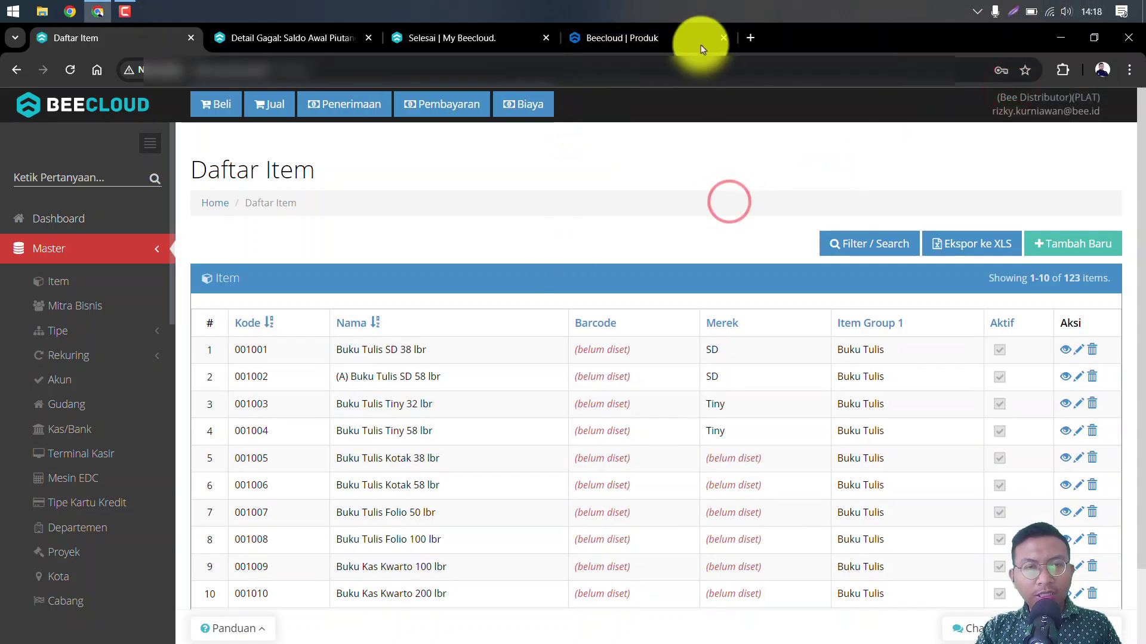
- Copy the code of Antena Pecut 2M Biru from Beecloud 3.0 and search the old Beecloud item list for code 333001044
left_click(654, 33)
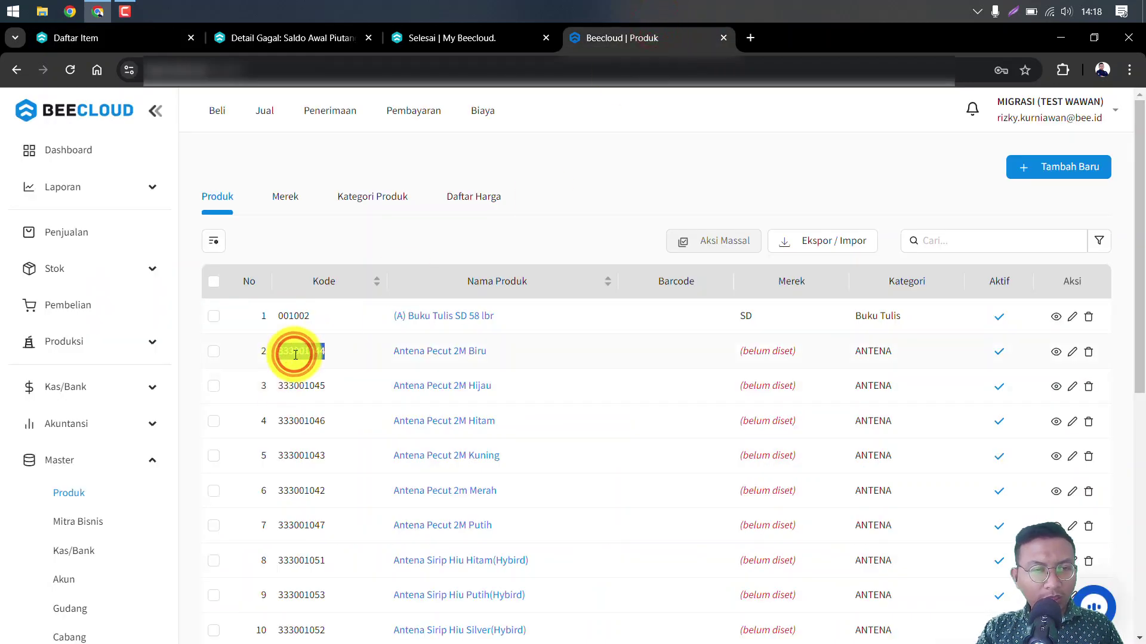
left_click(133, 40)
left_click(869, 249)
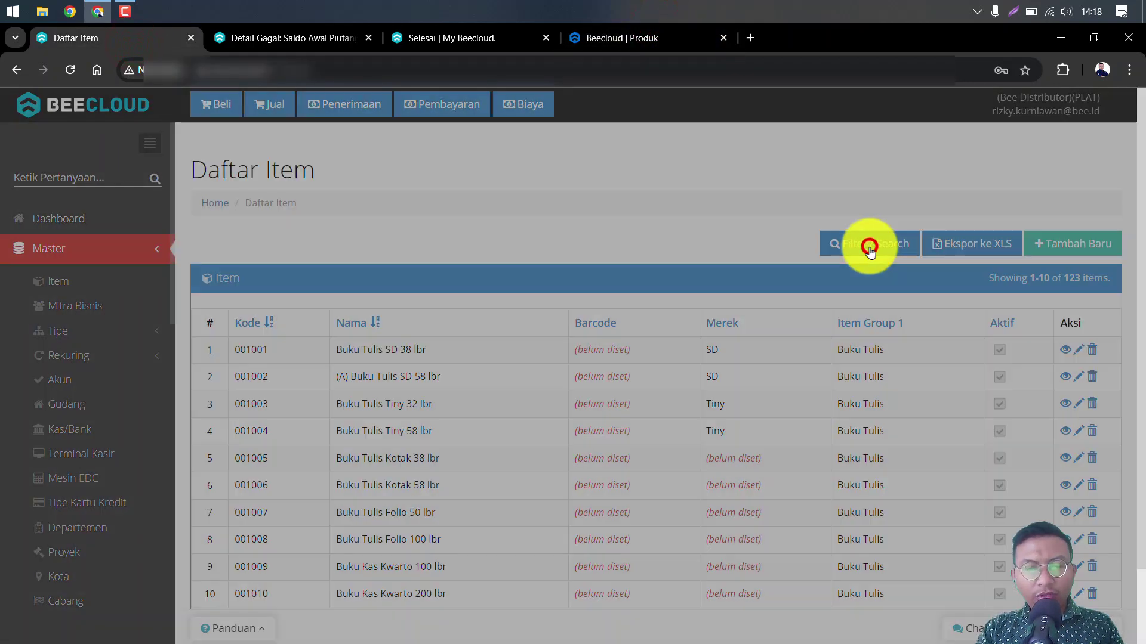
left_click(384, 200)
type("333001044")
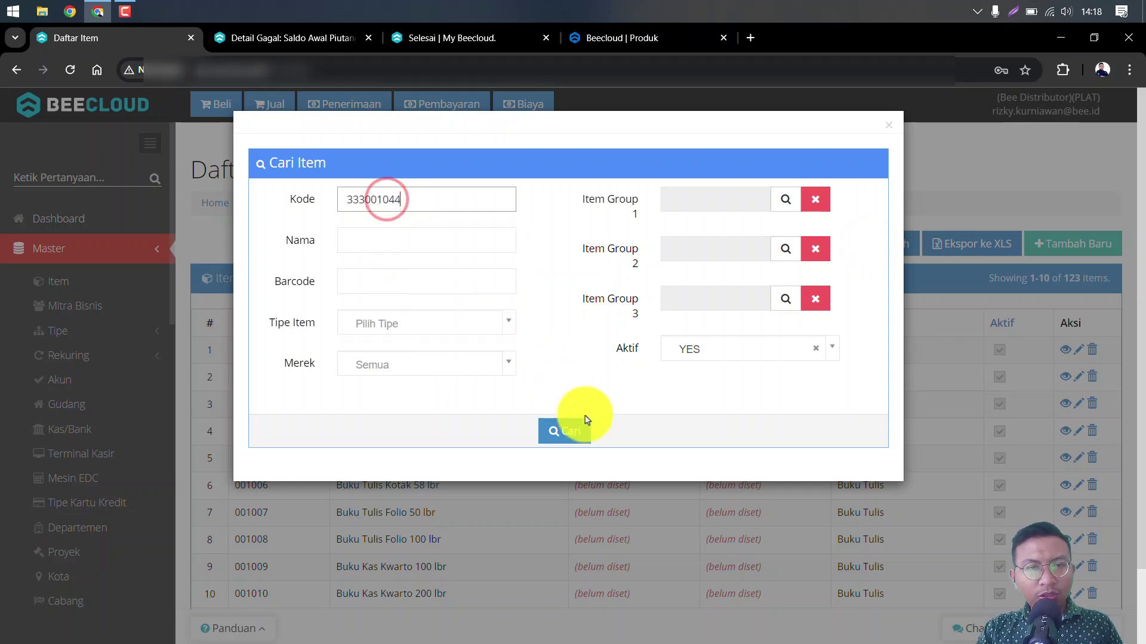
left_click(574, 431)
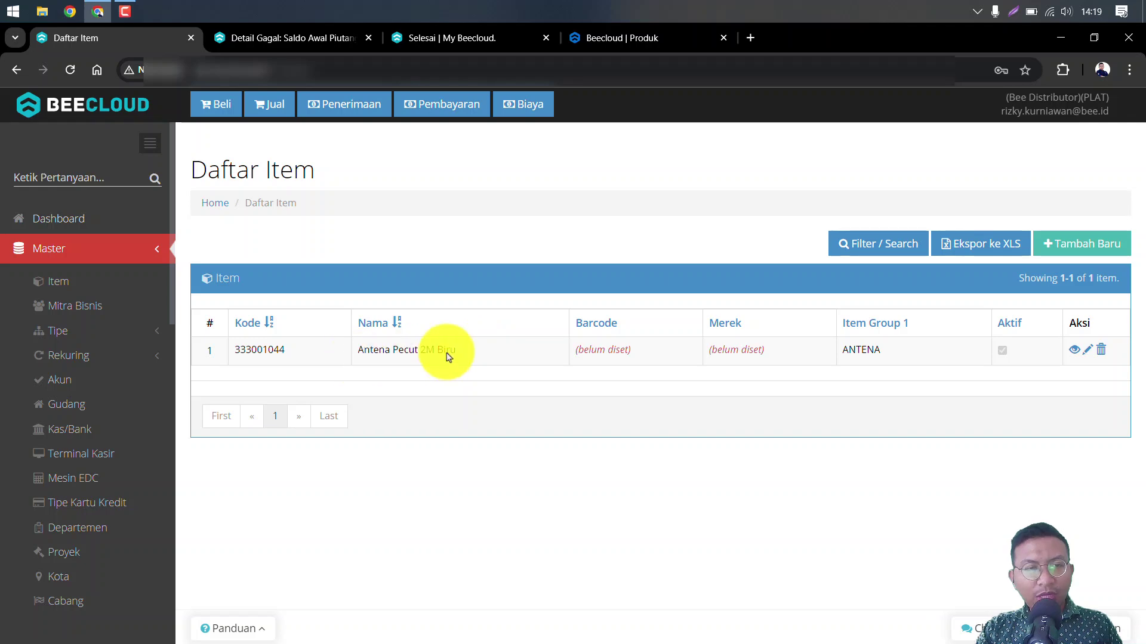
- Copy the code of Baut Hino Kiri from the last product page in Beecloud 3.0 and search the old Beecloud item list for 333001068
left_click(644, 38)
scroll(776, 368, "down", 8)
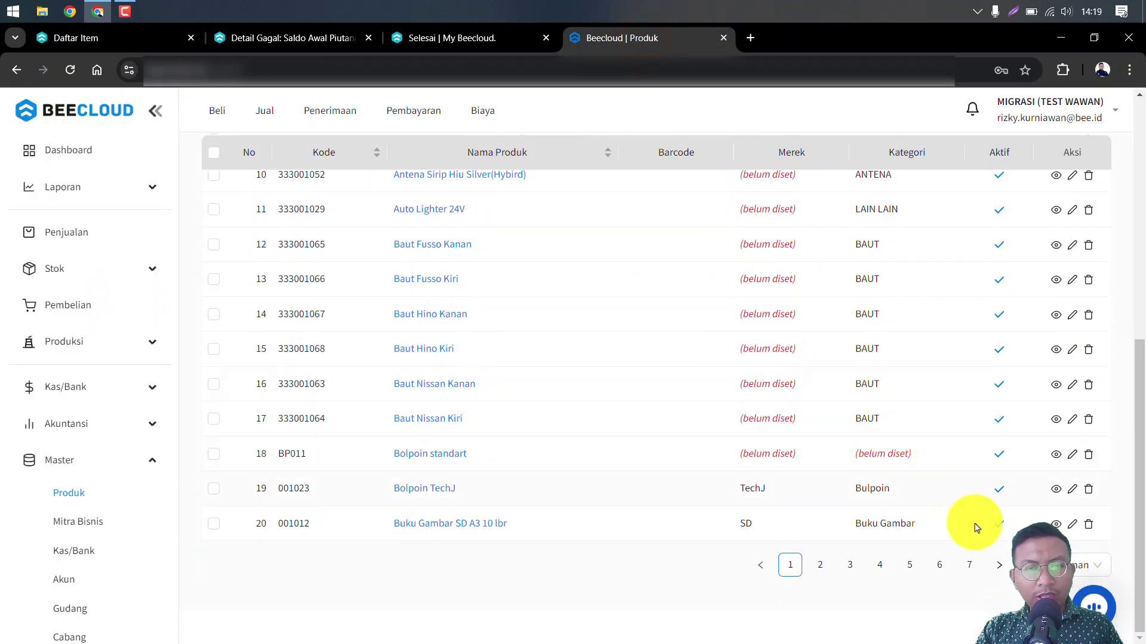
left_click(970, 566)
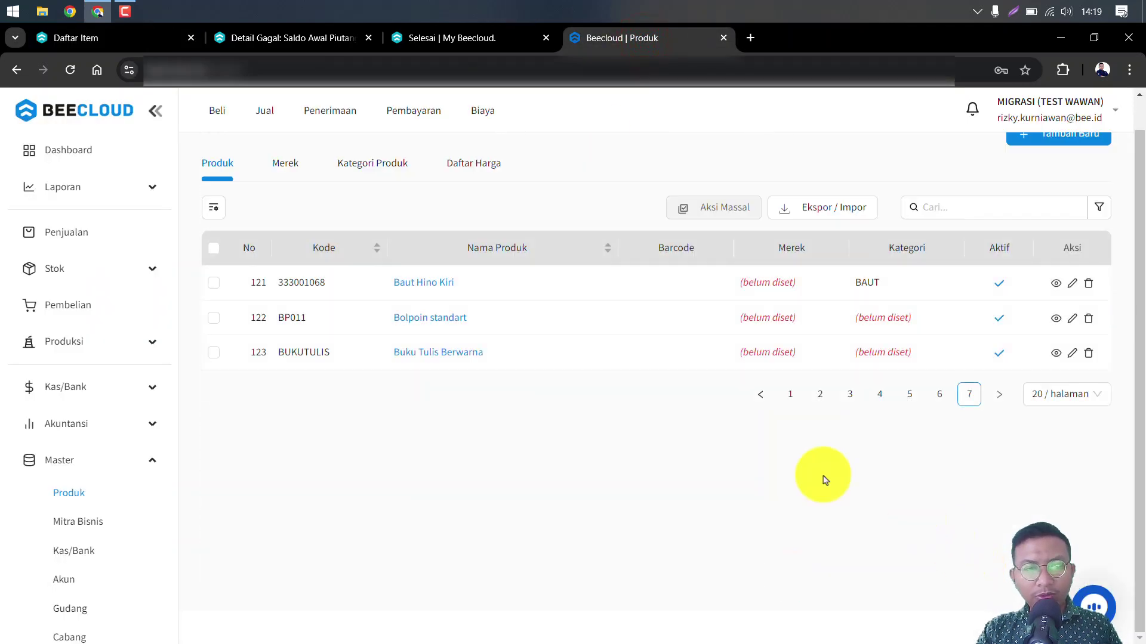
left_click(153, 39)
left_click(837, 241)
left_click(424, 197)
left_click(563, 430)
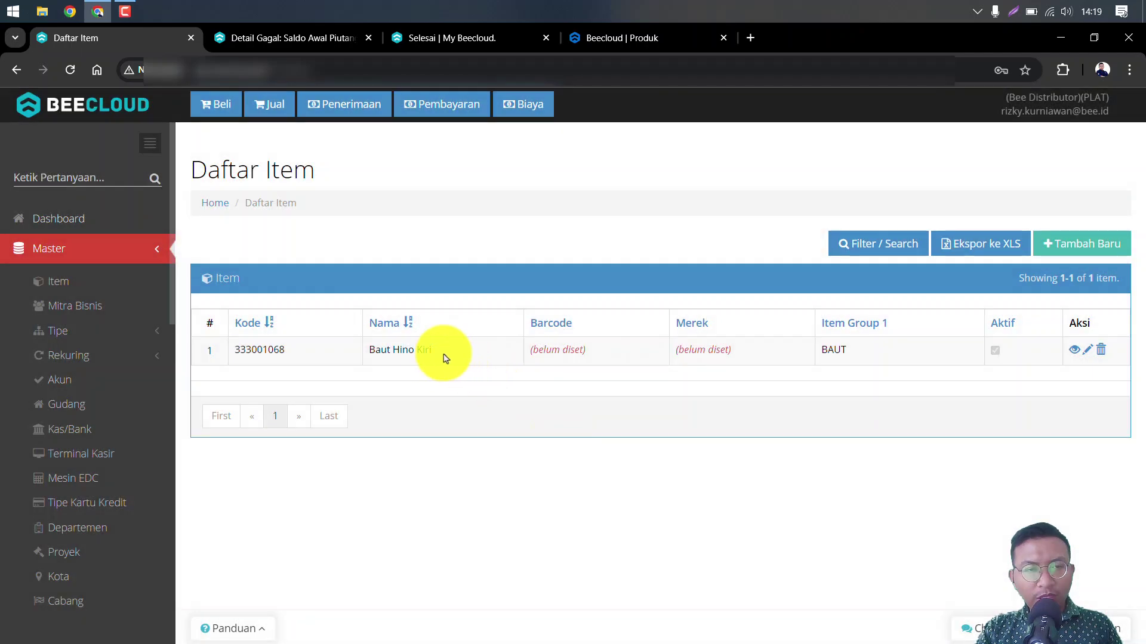
left_click_drag(448, 354, 371, 357)
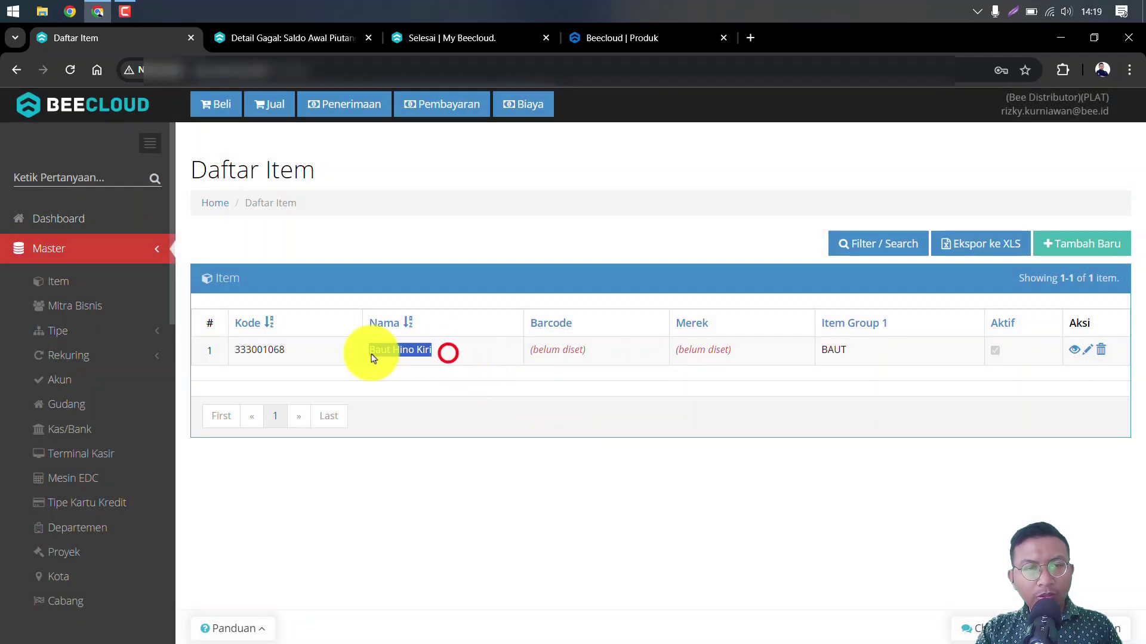
- Return to Beecloud 3.0 and open the stock overview for all warehouses
left_click(650, 39)
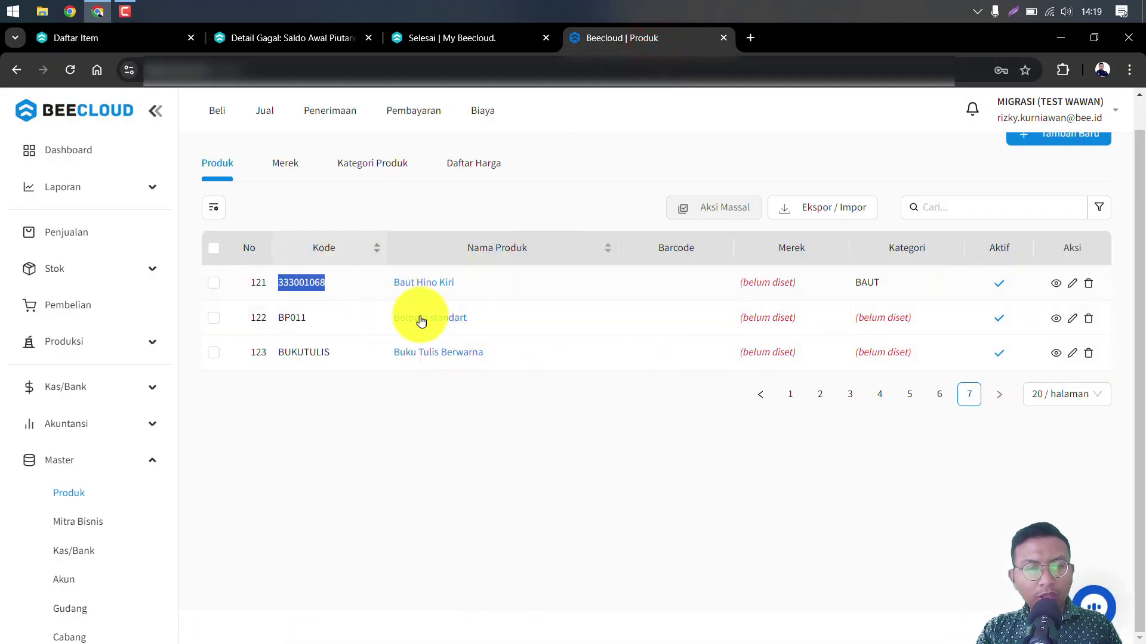
left_click(94, 269)
left_click(87, 302)
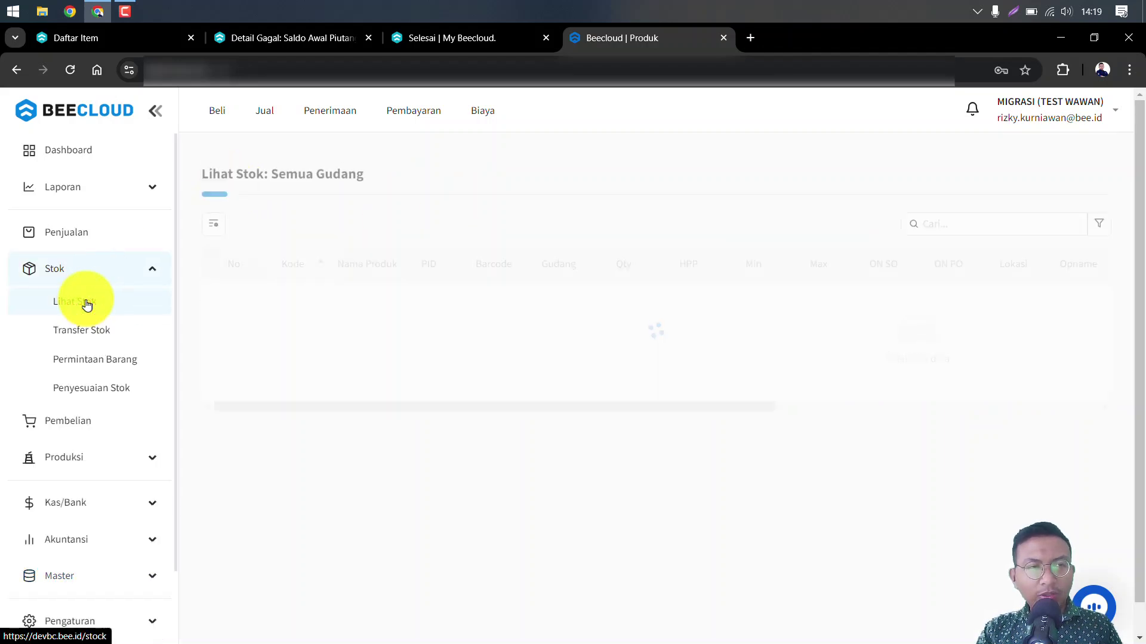
- Filter the stock overview by quantity with the option Stok 0 ( = 0 )
left_click(1093, 216)
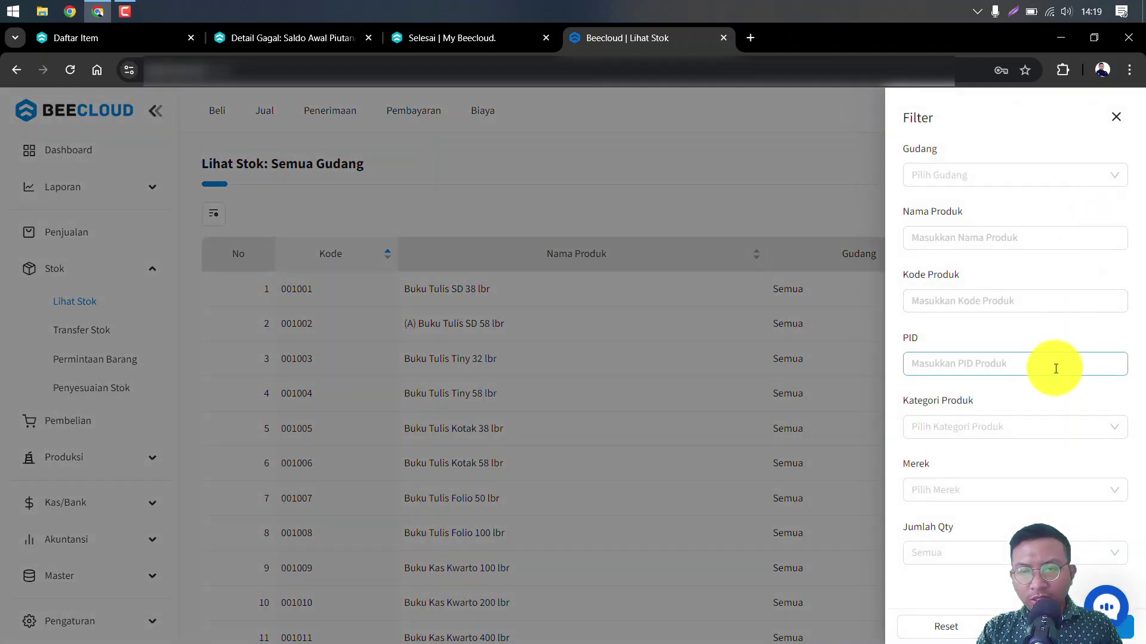
left_click(980, 551)
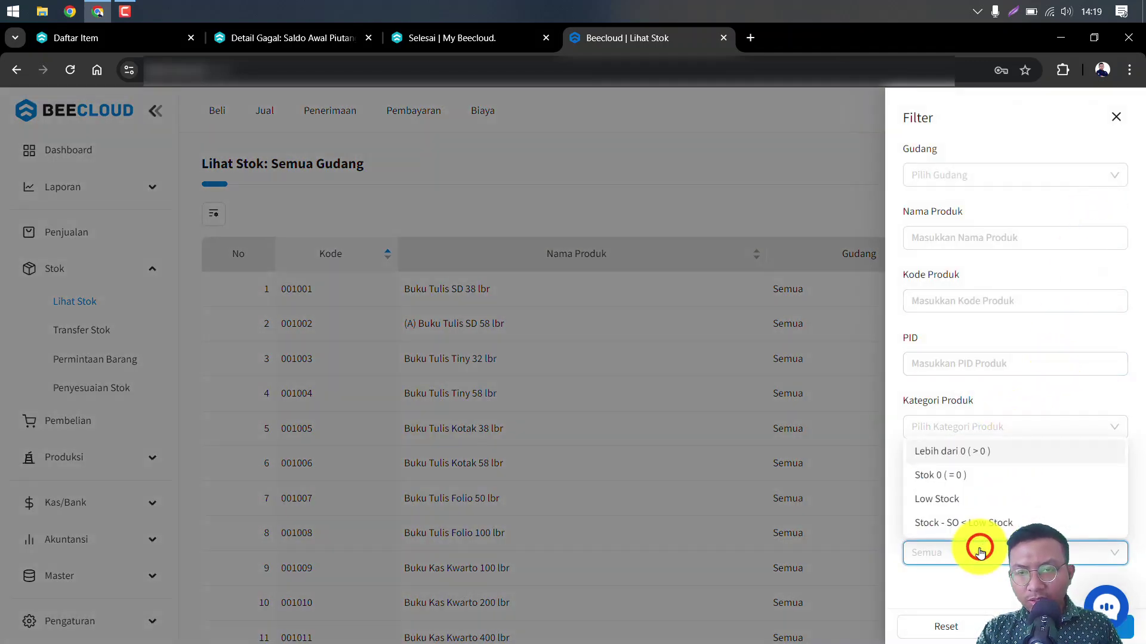
left_click(969, 477)
left_click(1122, 626)
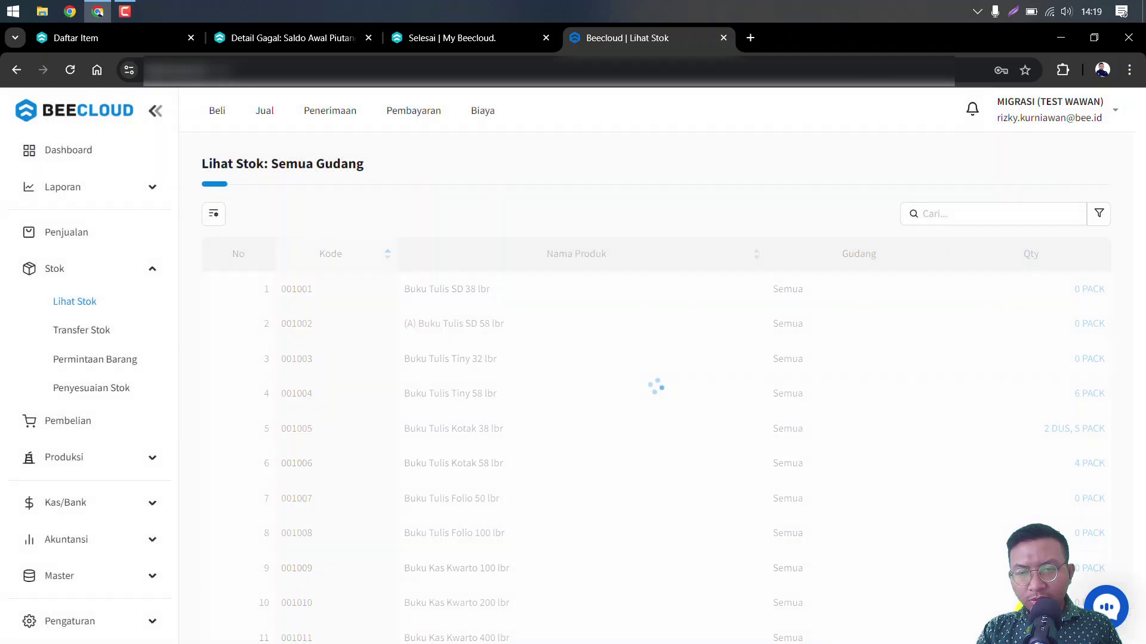
- Filter the stock overview by quantity with the option Lebih dari 0 ( > 0 )
left_click(1099, 212)
left_click(967, 552)
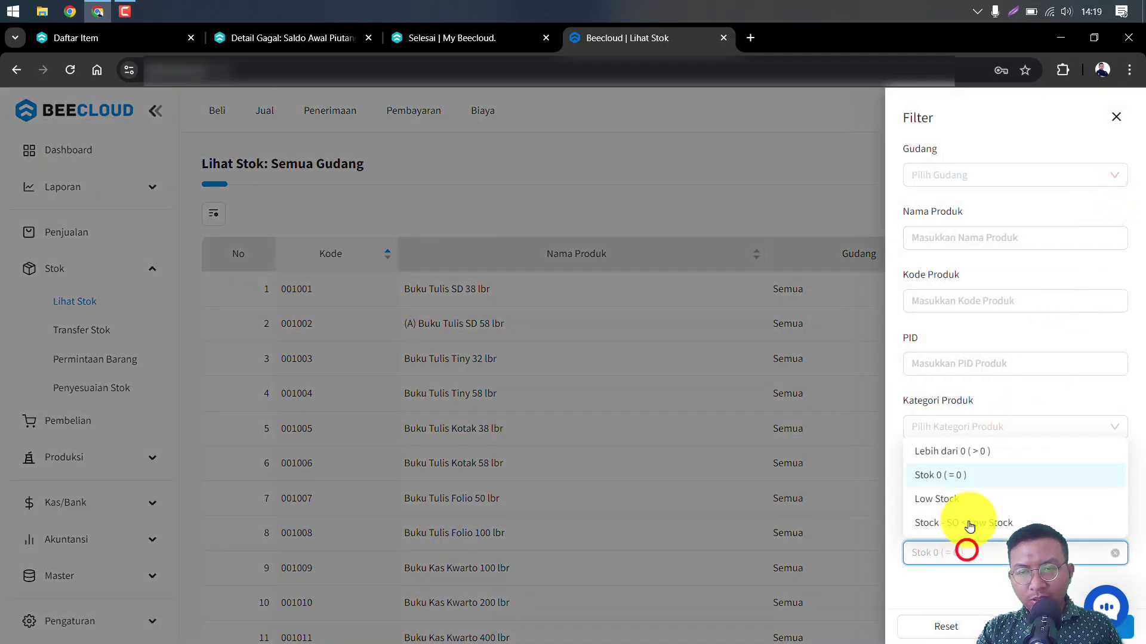
left_click(1016, 454)
left_click(1015, 625)
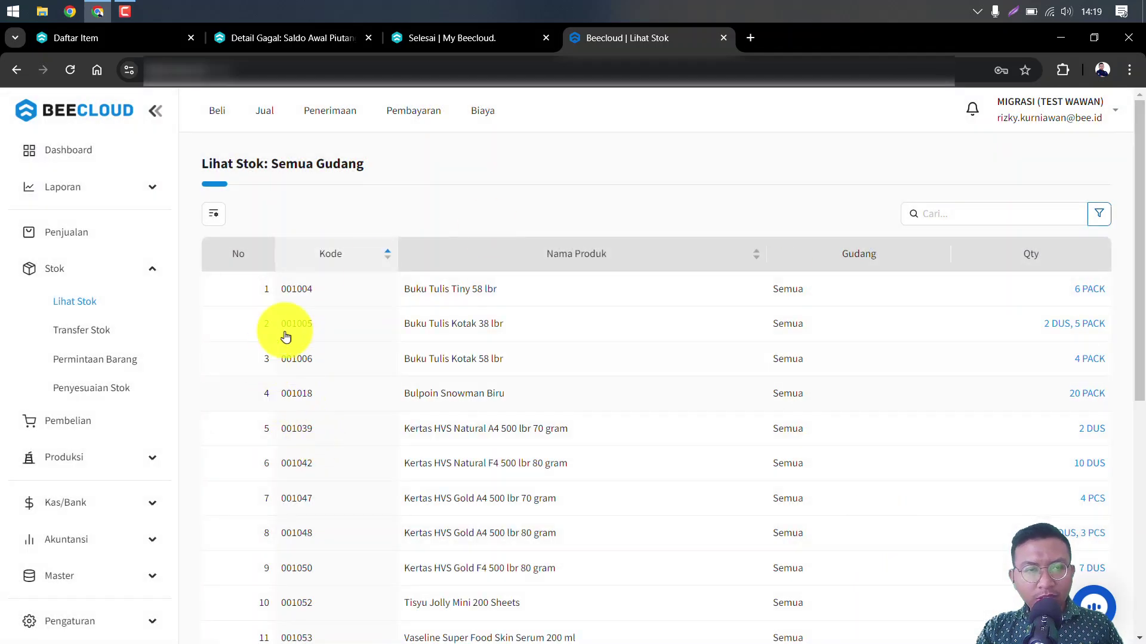
- Open the per-warehouse stock detail of Buku Tulis Tiny 58 lbr and search the old Beecloud item list for its code 001004
left_click(296, 295)
left_click(328, 305)
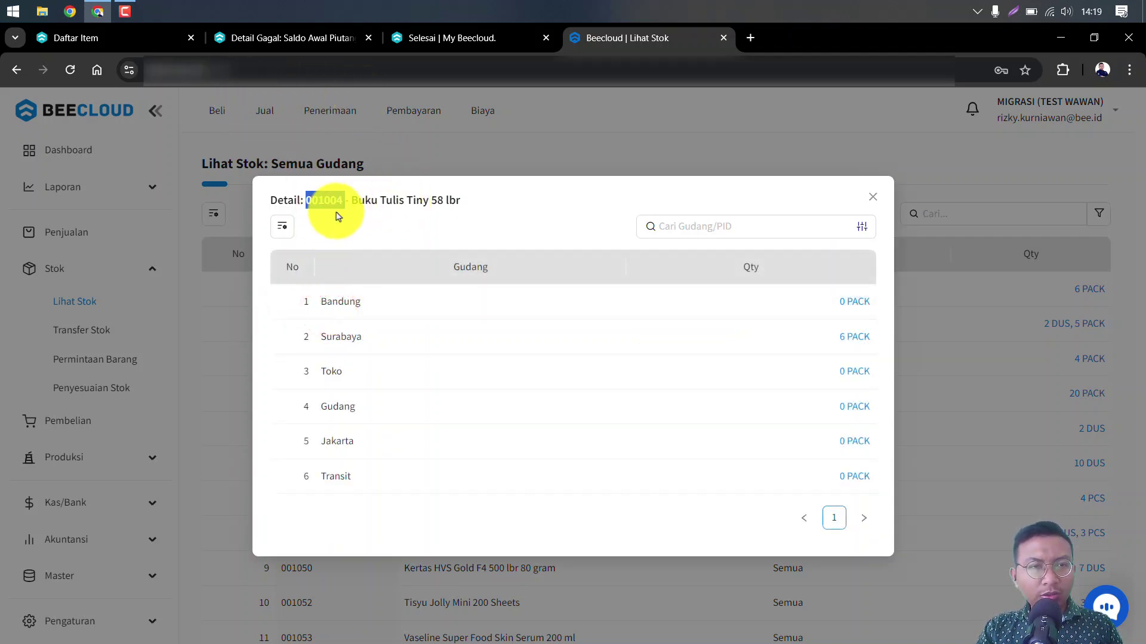
left_click(130, 36)
left_click(874, 260)
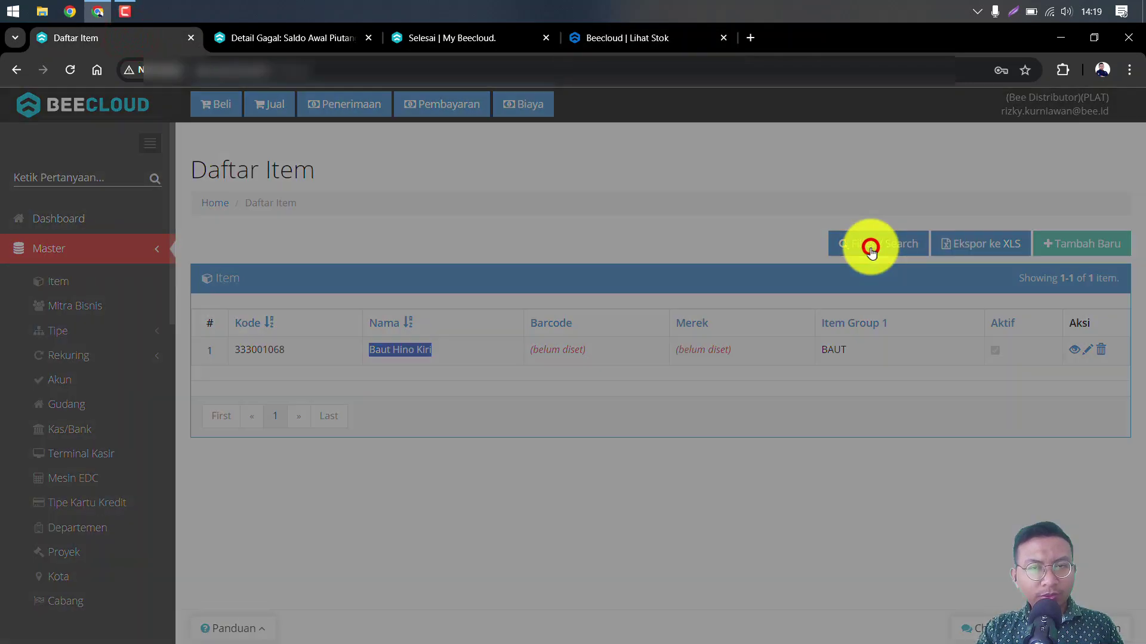
double_click(411, 201)
type("001004")
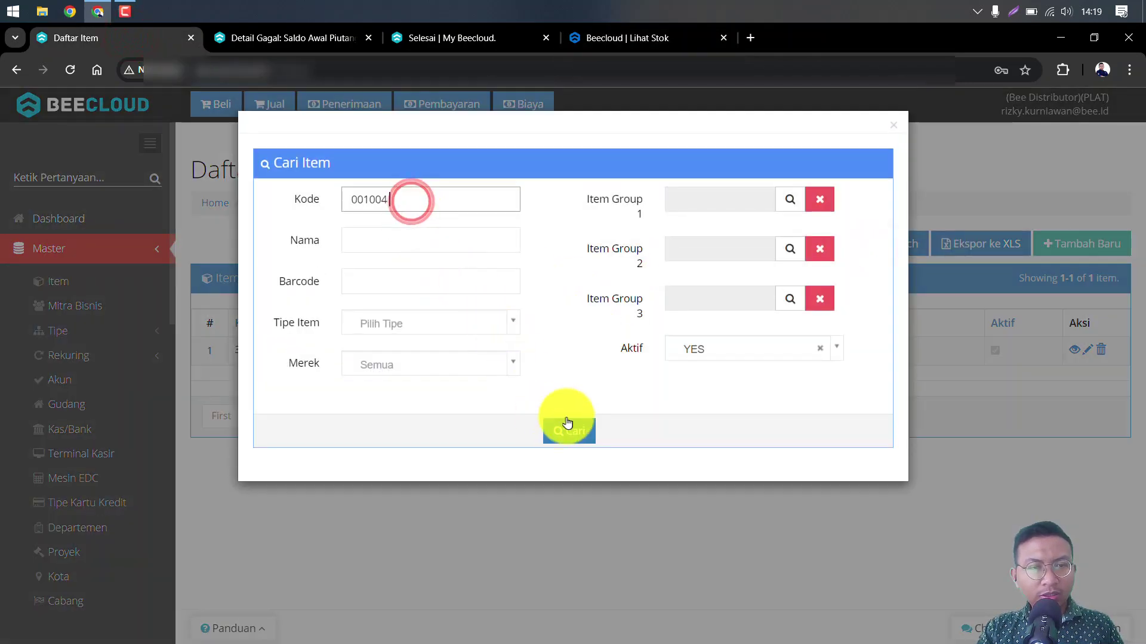
key("Return")
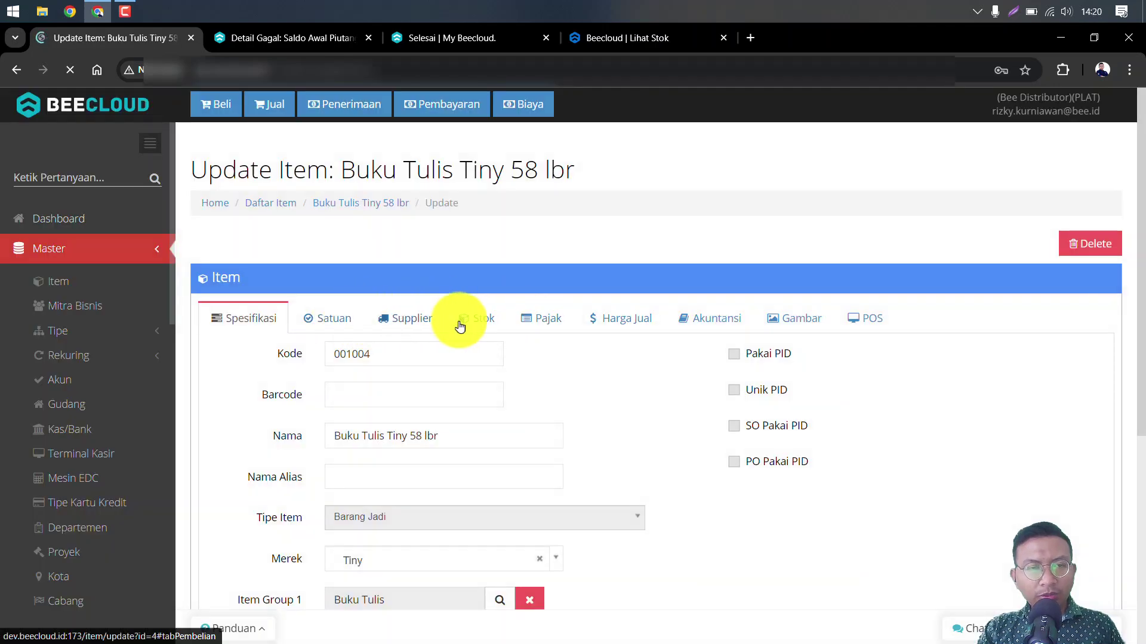
- Show the stock data of Buku Tulis Tiny 58 lbr in the old Beecloud and compare it with the stock detail in Beecloud 3.0
left_click(495, 322)
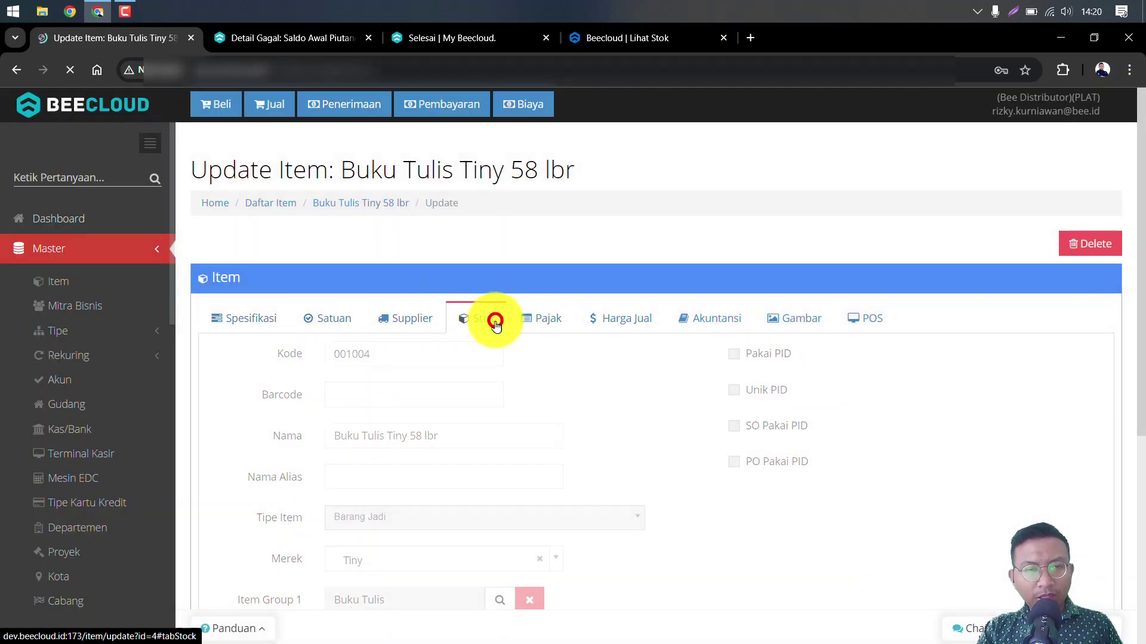
scroll(514, 411, "down", 1)
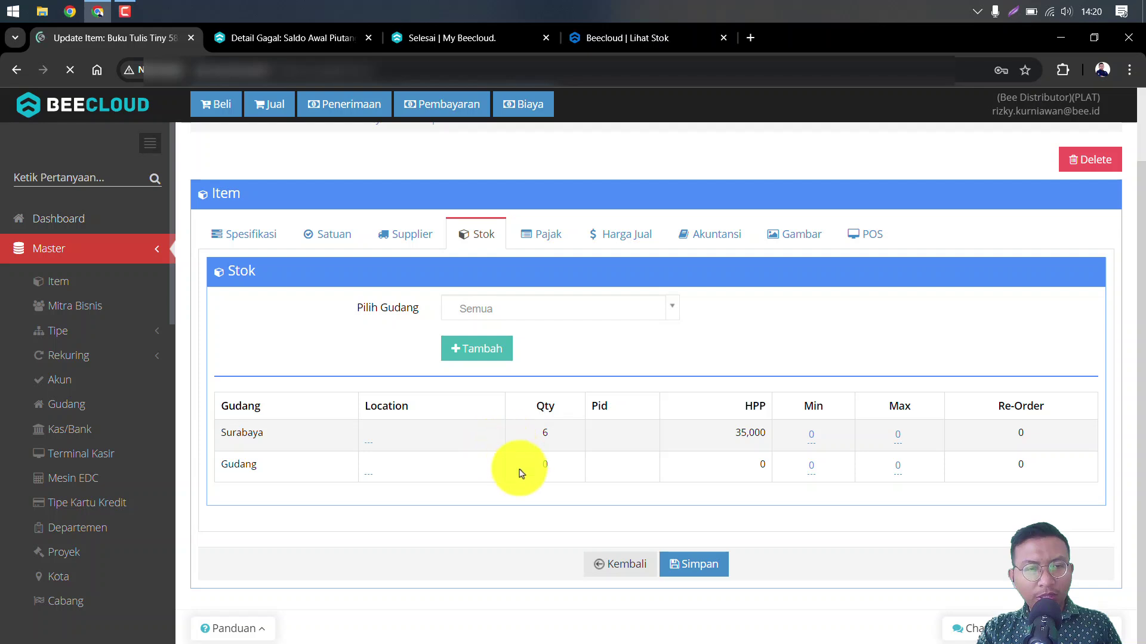
left_click(639, 38)
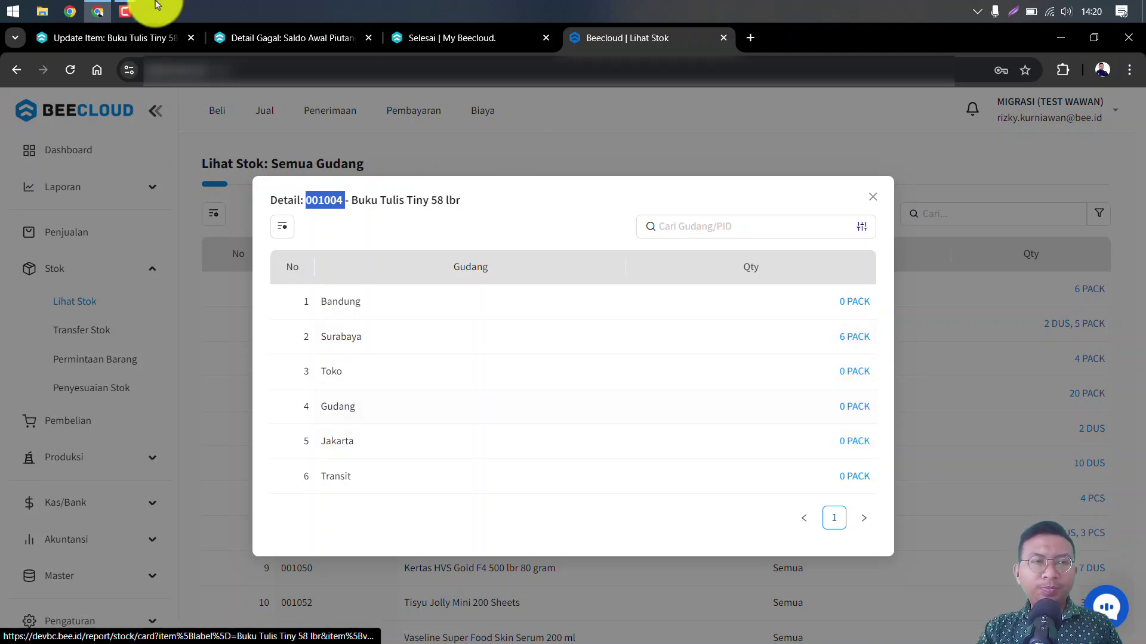
left_click(124, 41)
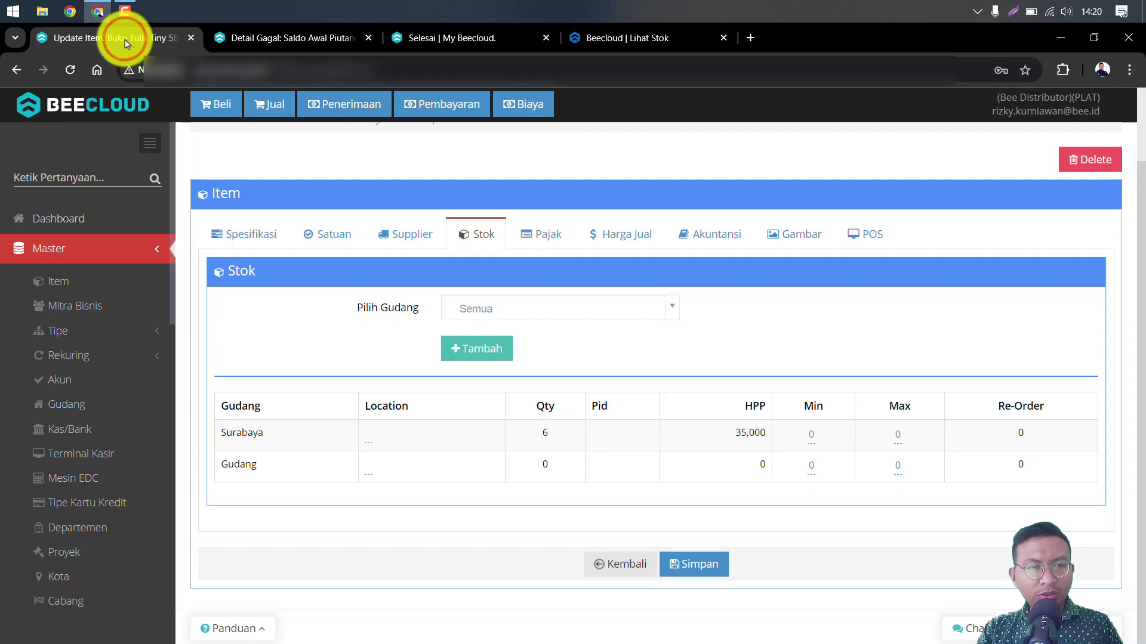
- Open the old Beecloud's warehouse list separately and compare its warehouses with those in the Beecloud 3.0 stock detail
middle_click(102, 410)
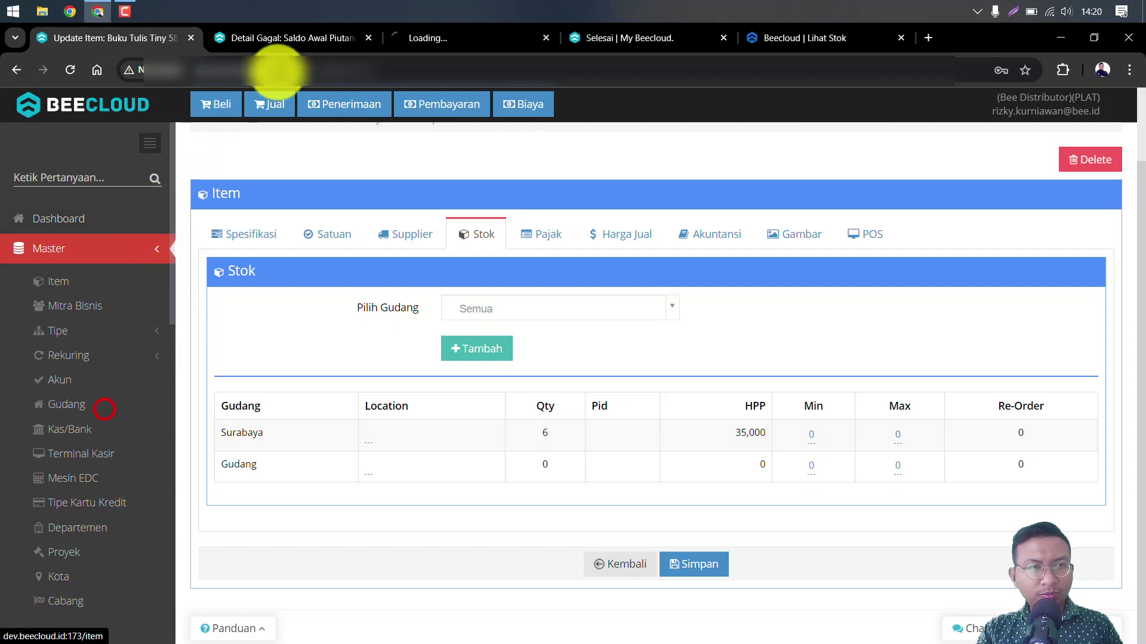
left_click(424, 42)
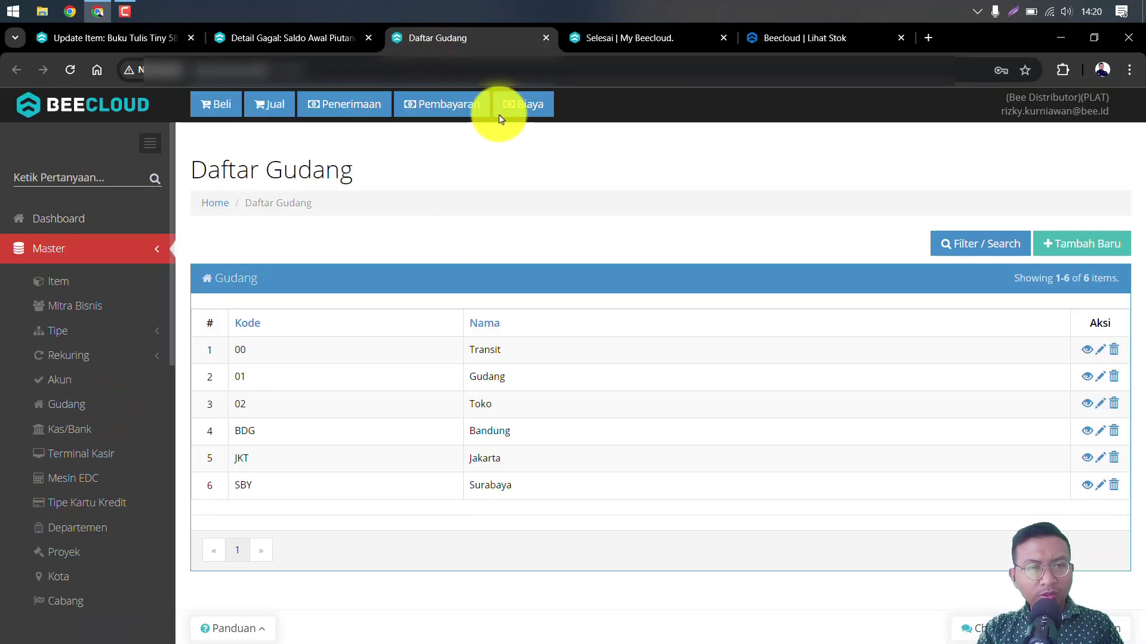
left_click(824, 38)
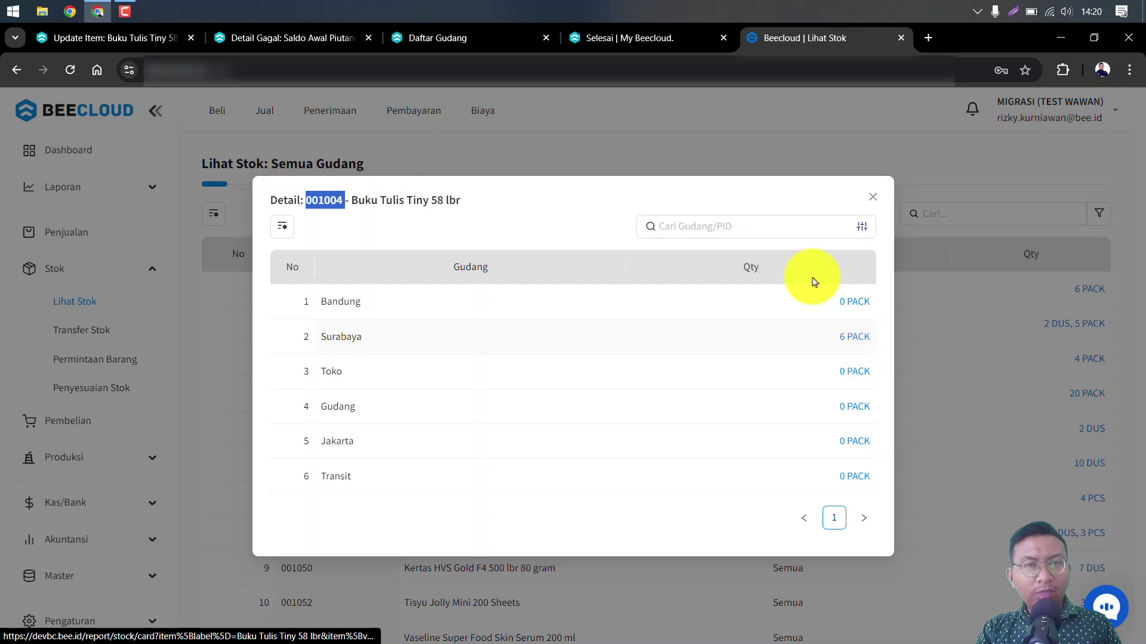
left_click(98, 38)
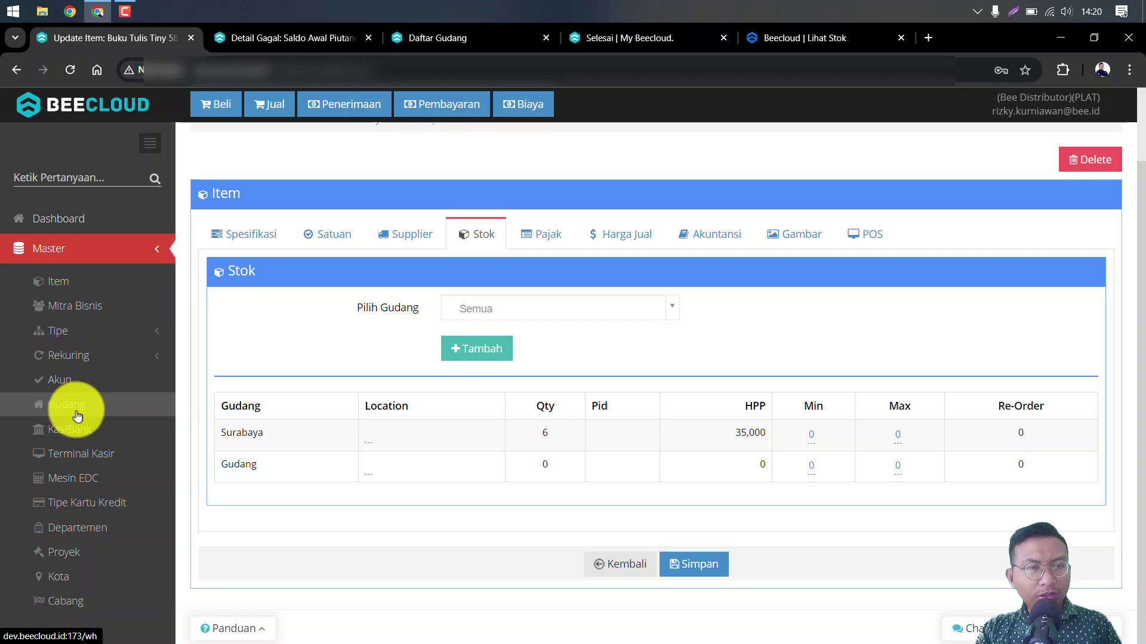
left_click(471, 39)
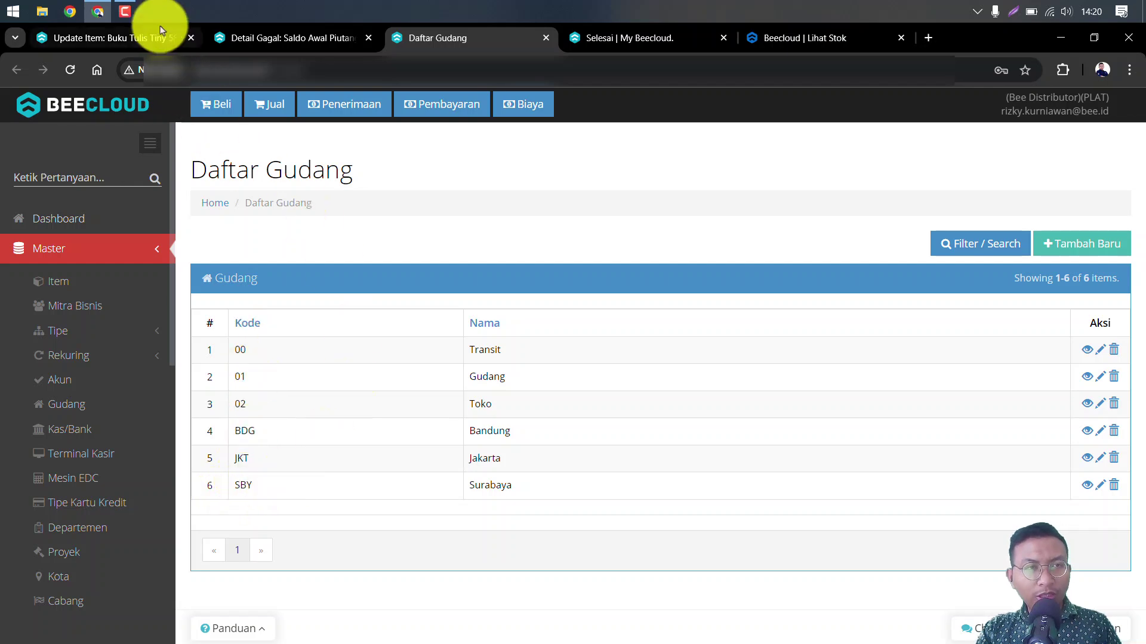
left_click(778, 42)
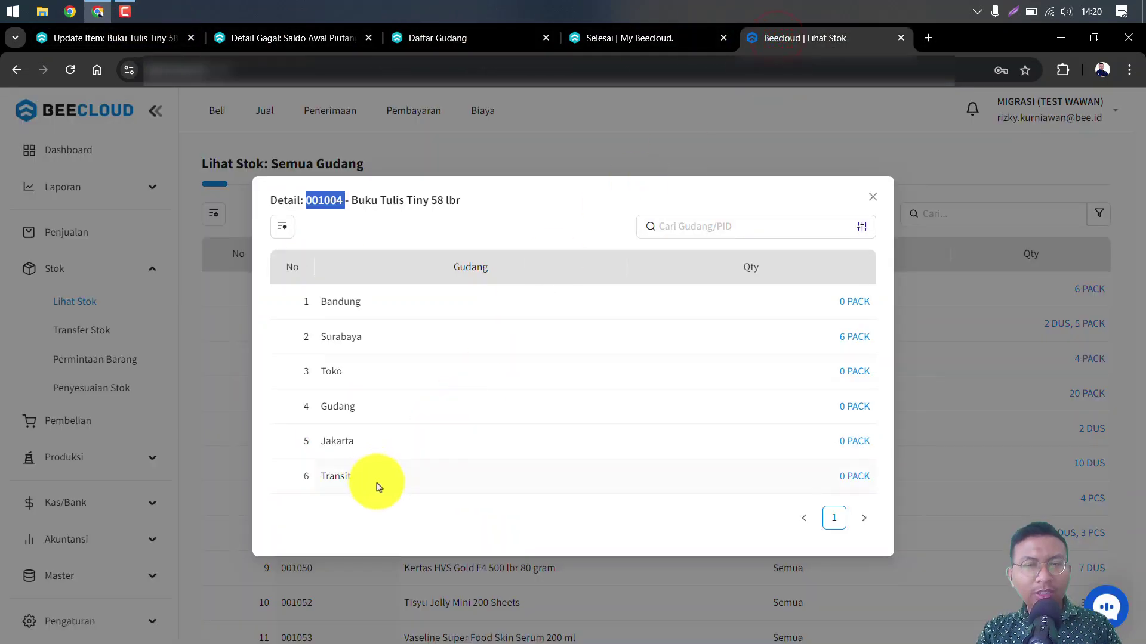